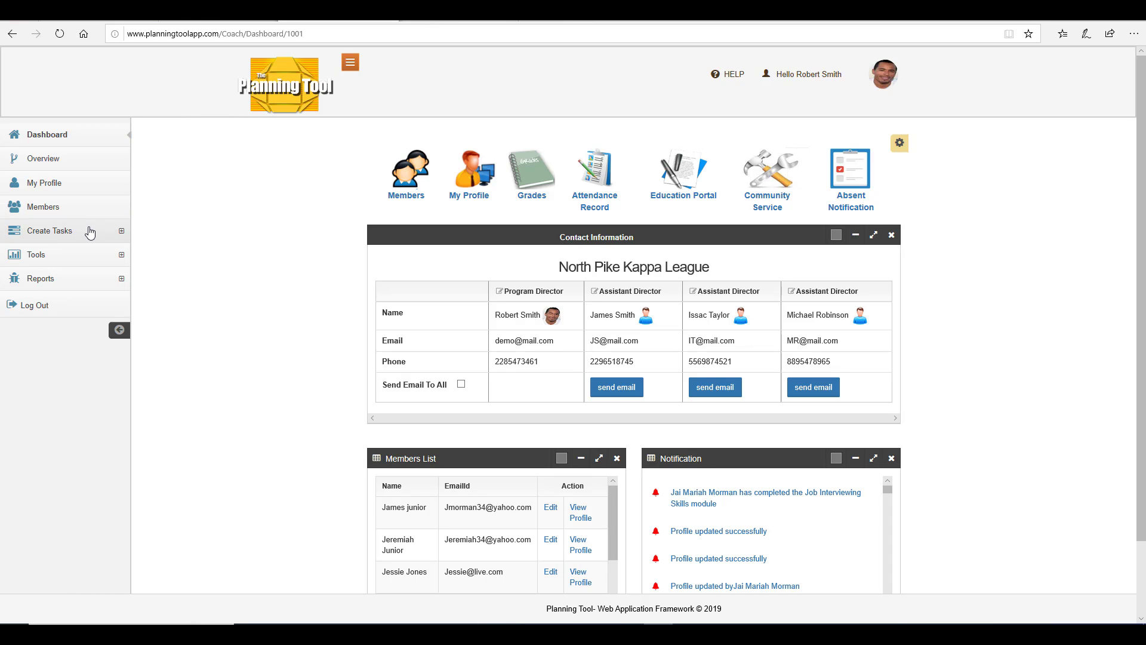
# Open the Assign Tasks page and look through its list of members.
pyautogui.click(87, 233)
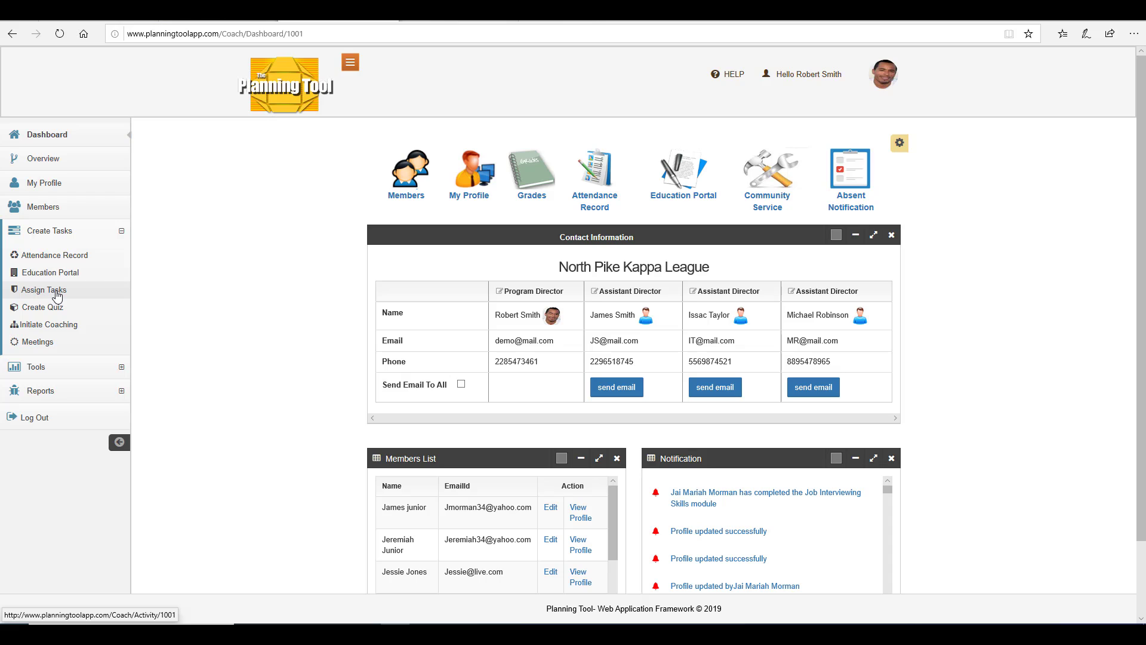
pyautogui.click(57, 296)
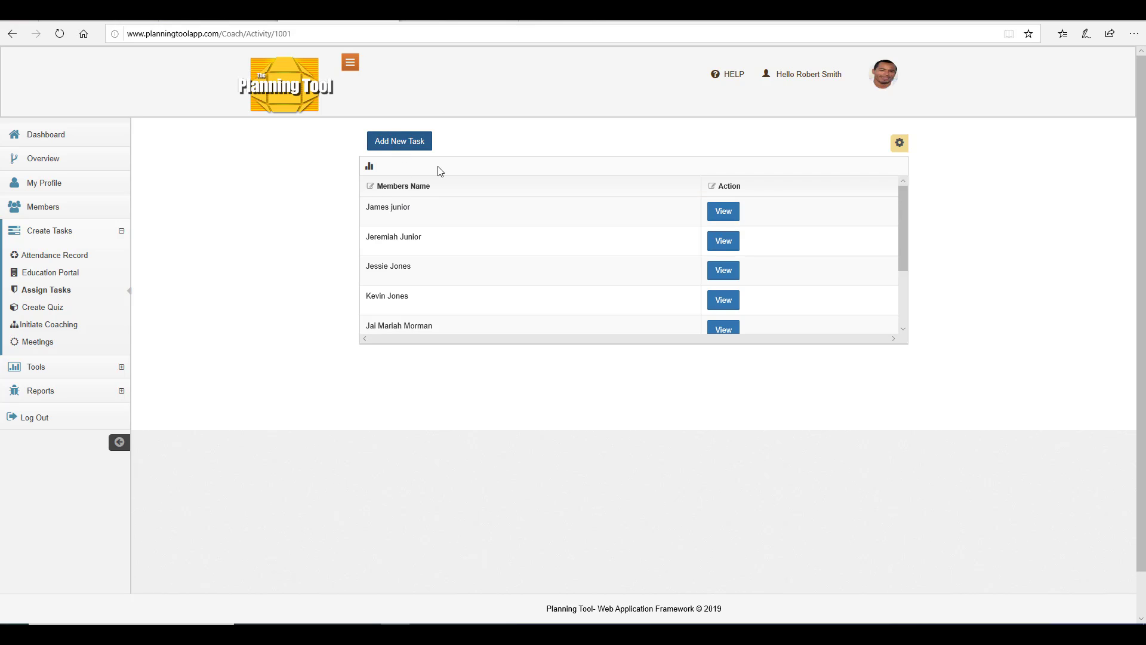
pyautogui.scroll(-5, 521, 228)
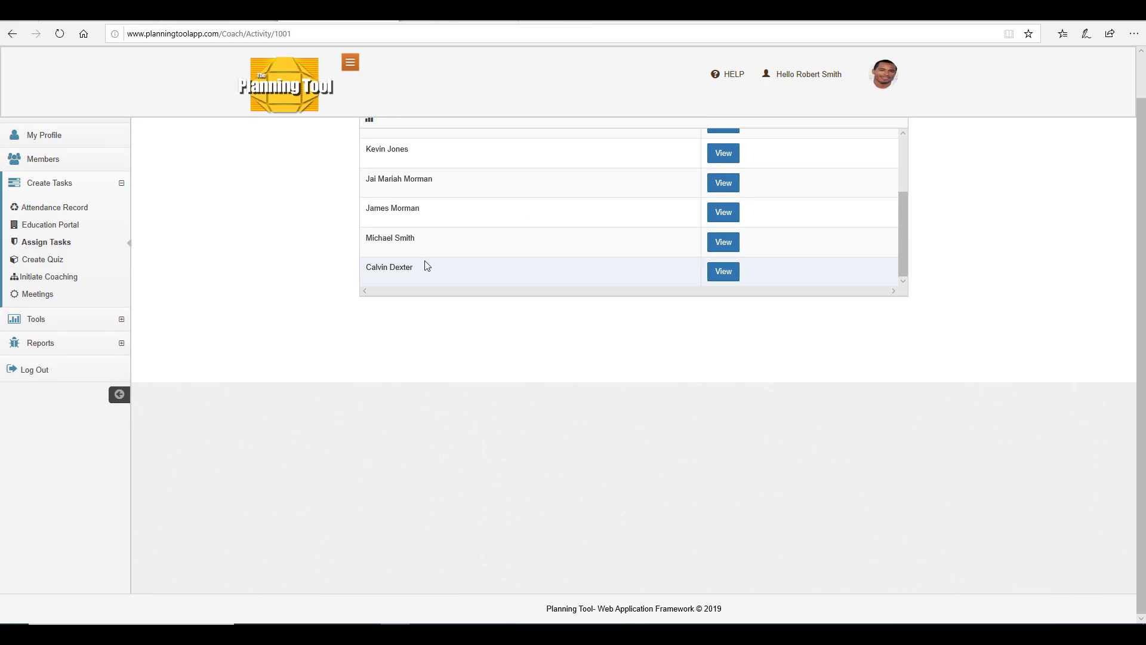
pyautogui.scroll(1, 428, 265)
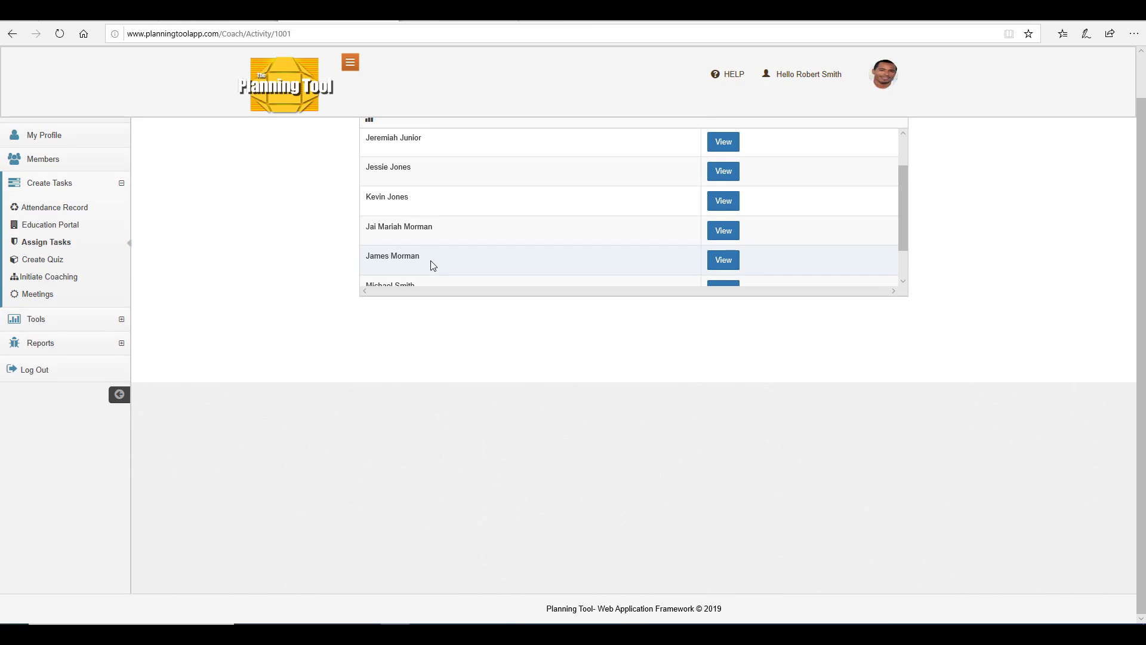
pyautogui.scroll(2, 449, 261)
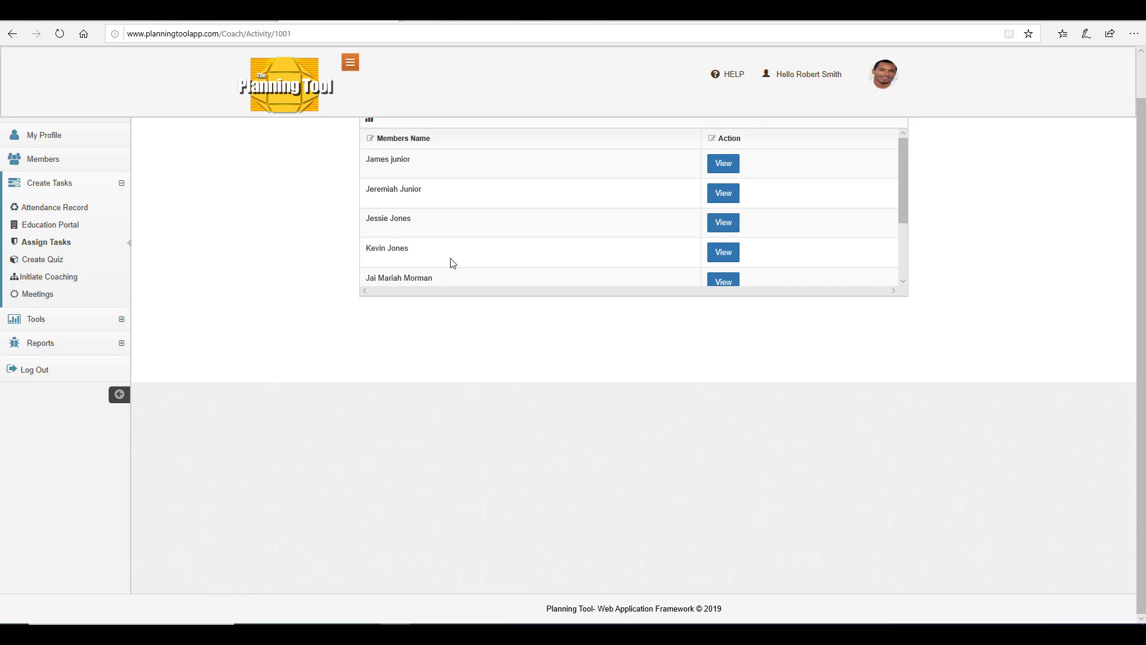
pyautogui.scroll(1, 450, 261)
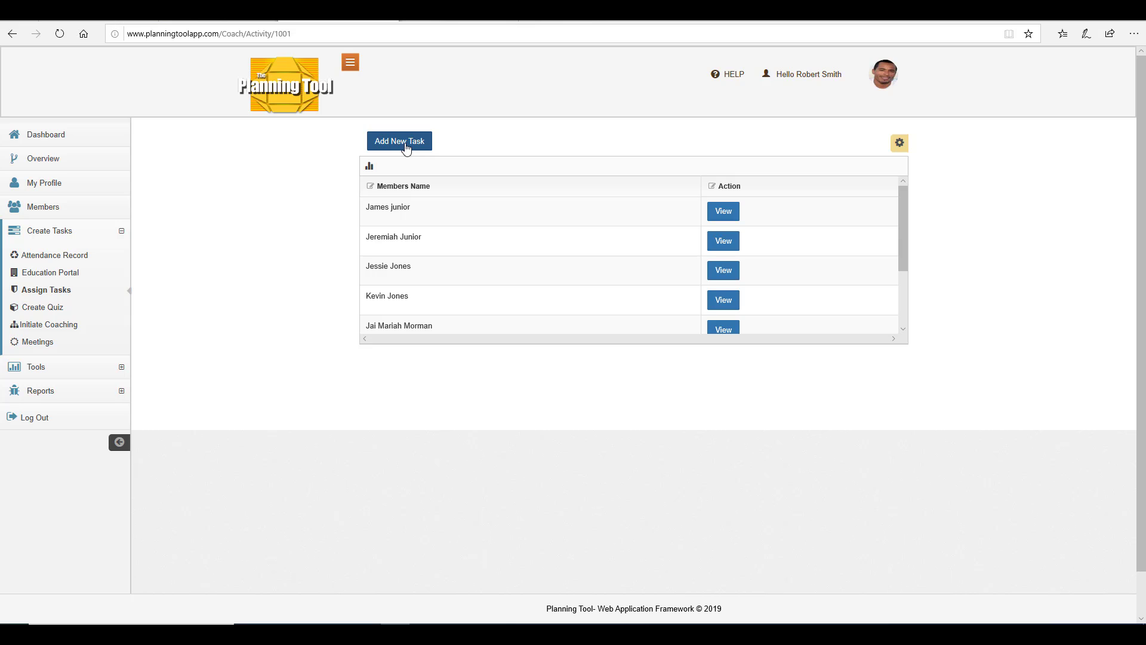
# Start a new task named "Submit 1st Term Progress Report Grades" with the start date 11/28/2019.
pyautogui.click(406, 143)
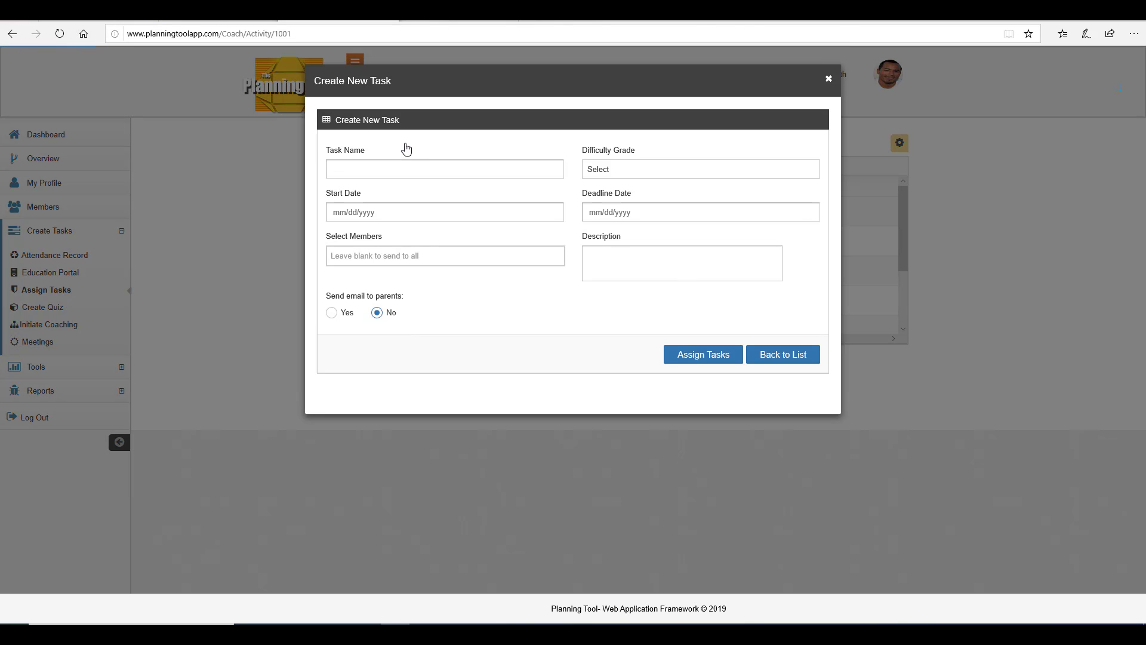
pyautogui.click(432, 165)
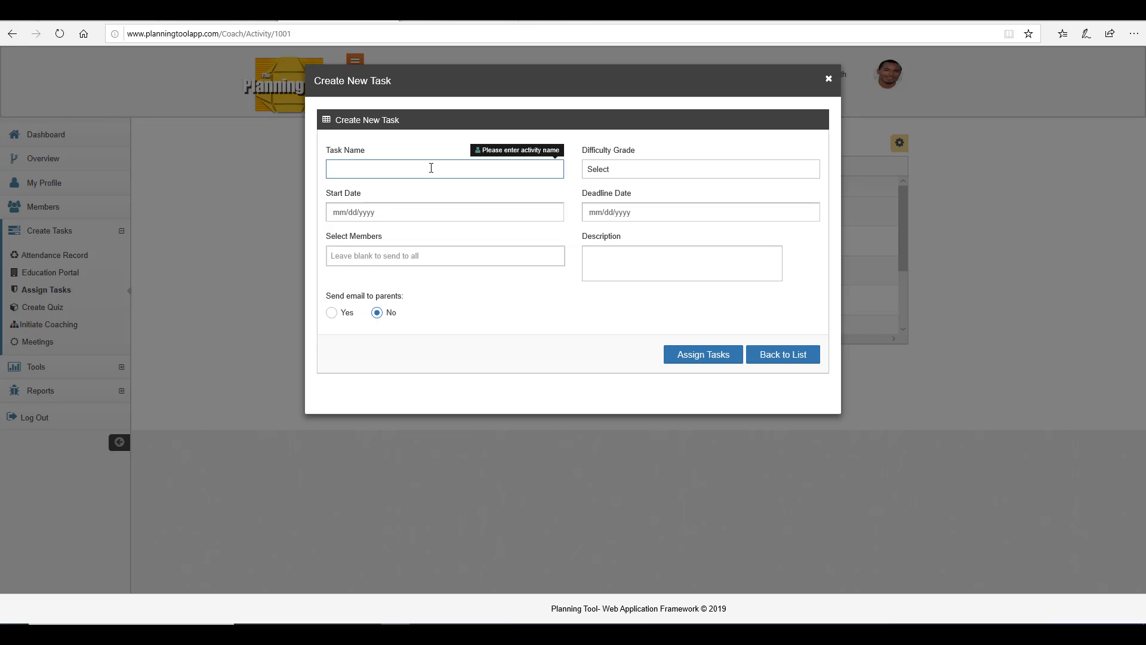
pyautogui.write('Submit 1st Term Progress Report Grades')
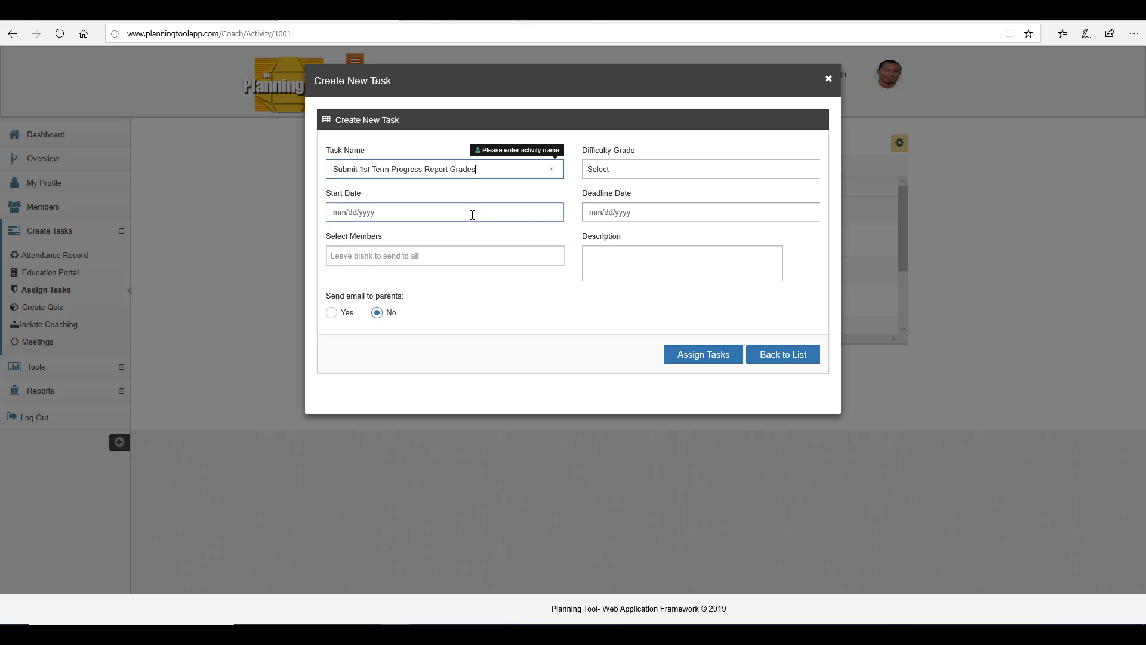
pyautogui.click(472, 215)
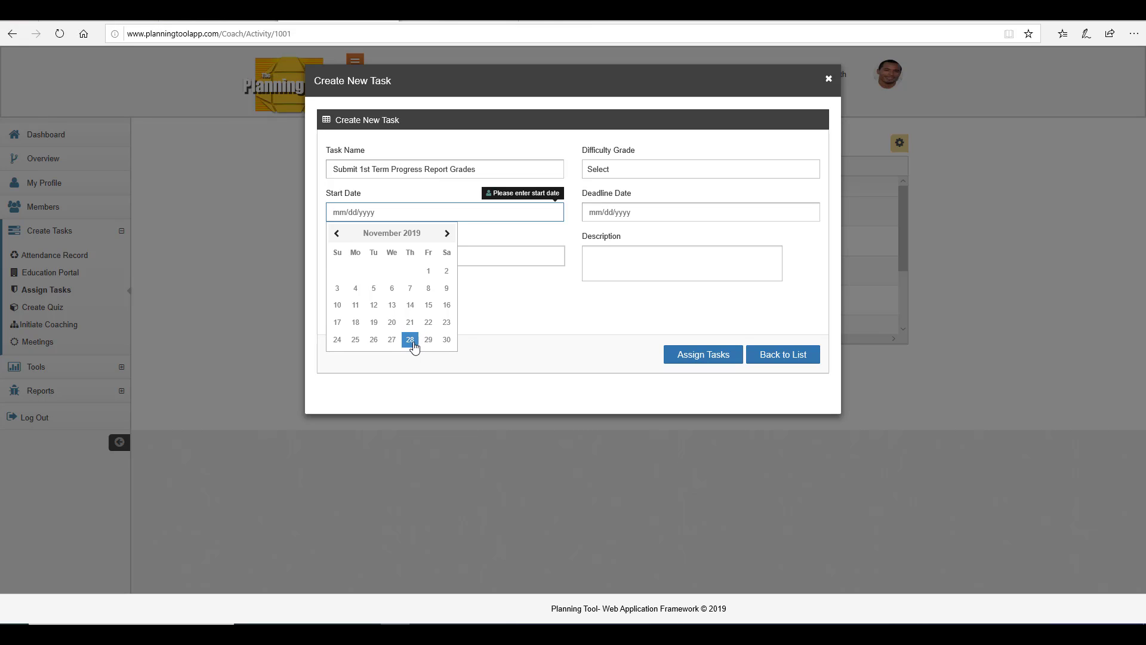
pyautogui.click(410, 340)
# Set the task's difficulty grade to Normal and its deadline date to 11/30/2019.
pyautogui.click(597, 169)
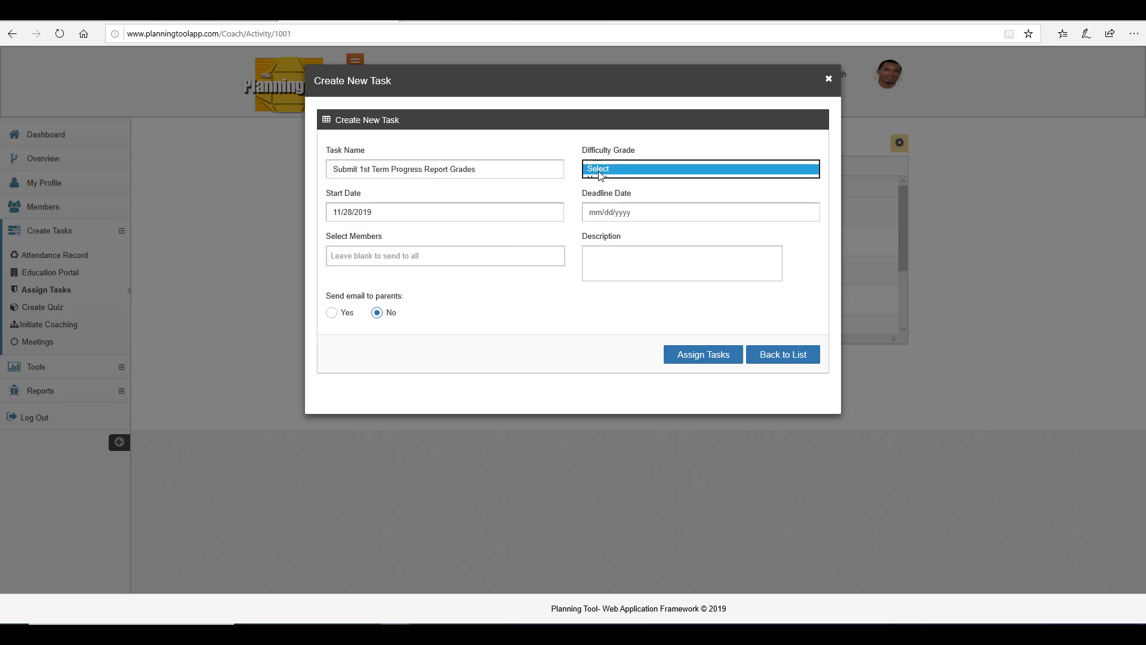
pyautogui.click(610, 202)
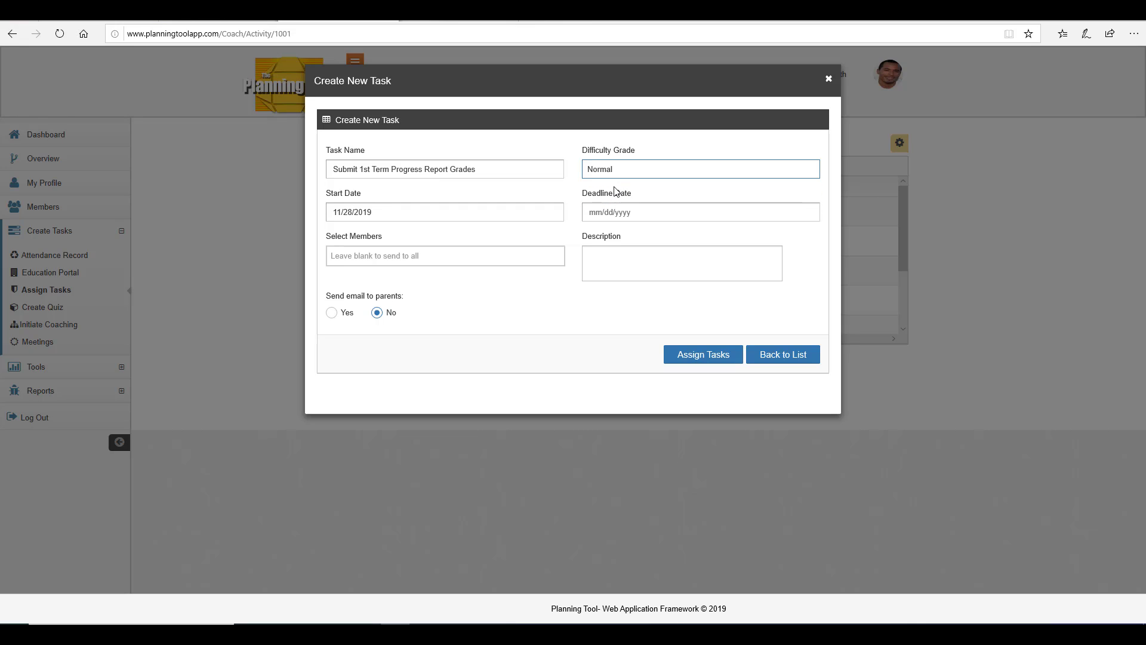
pyautogui.click(632, 210)
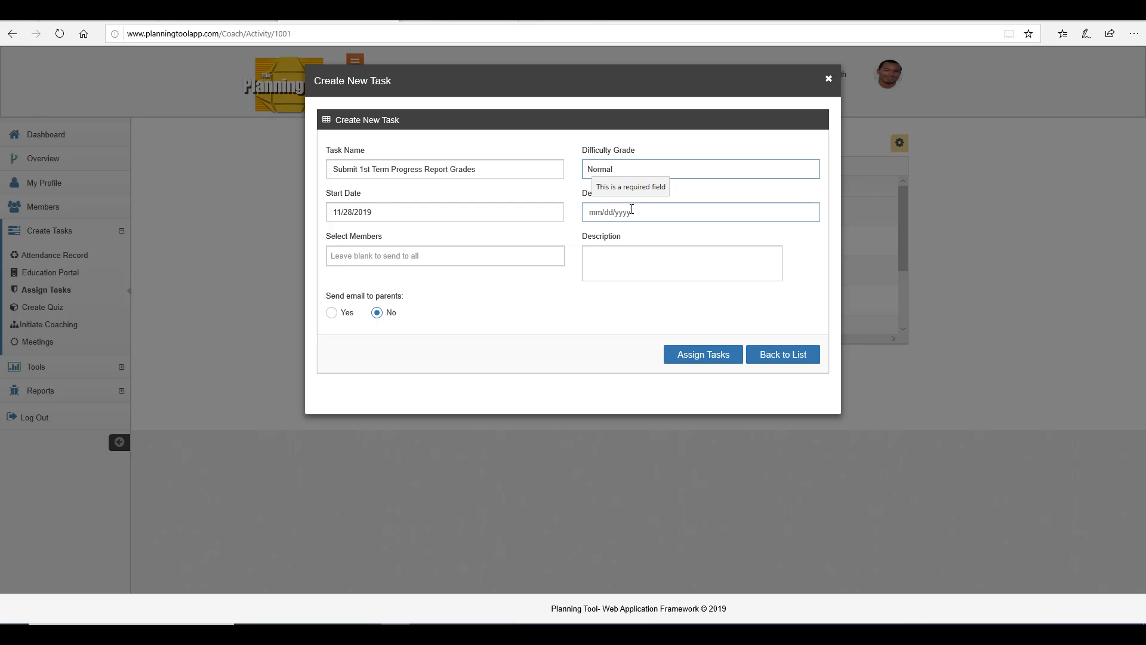
pyautogui.click(632, 210)
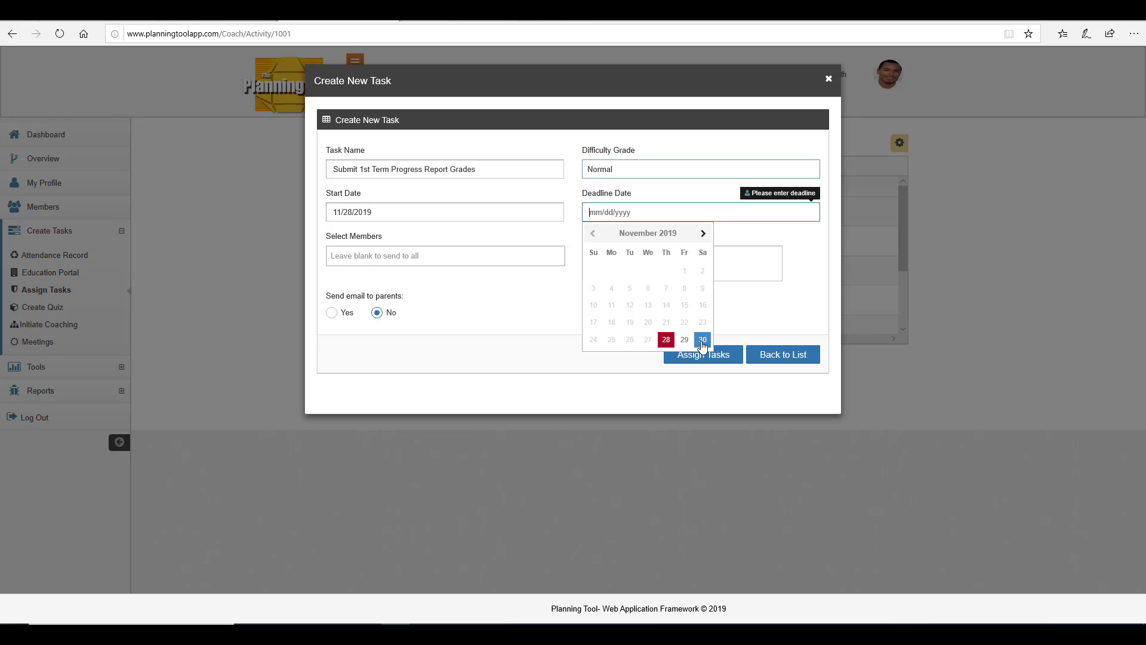
pyautogui.click(702, 340)
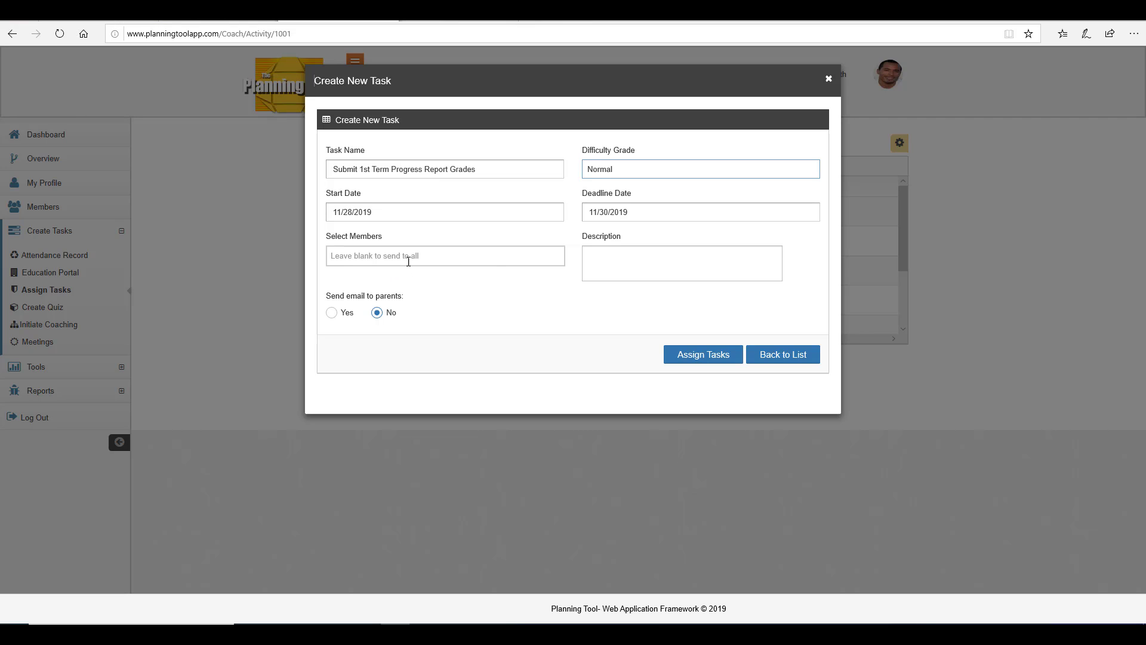
# Add four individual members as recipients of the new task.
pyautogui.click(409, 261)
pyautogui.click(397, 292)
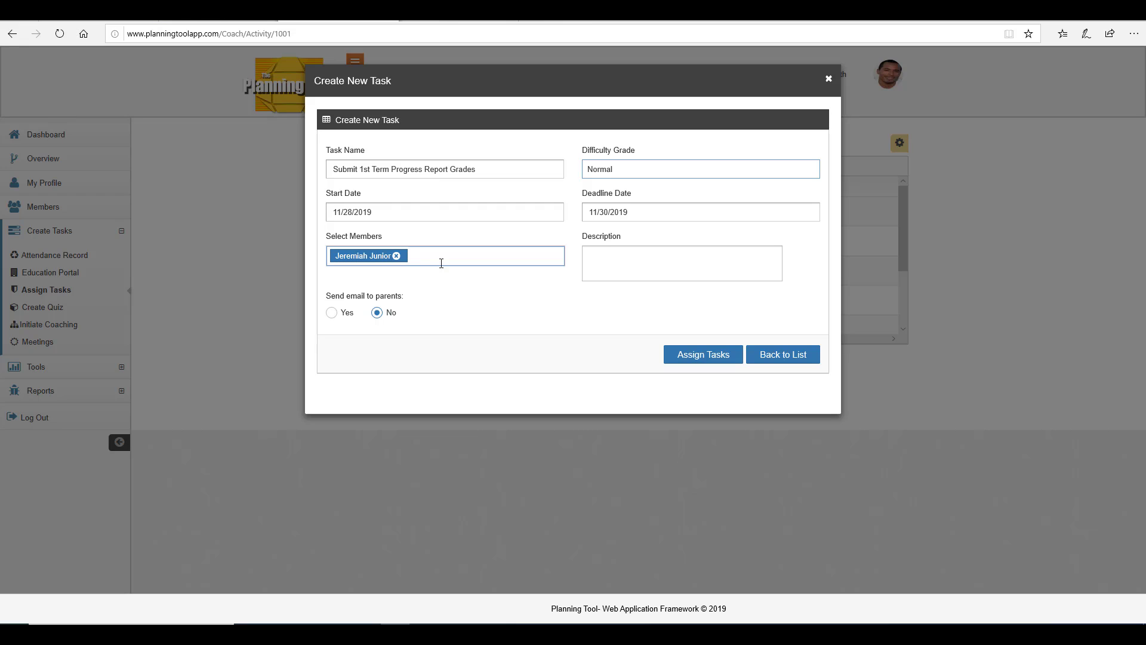
pyautogui.click(441, 264)
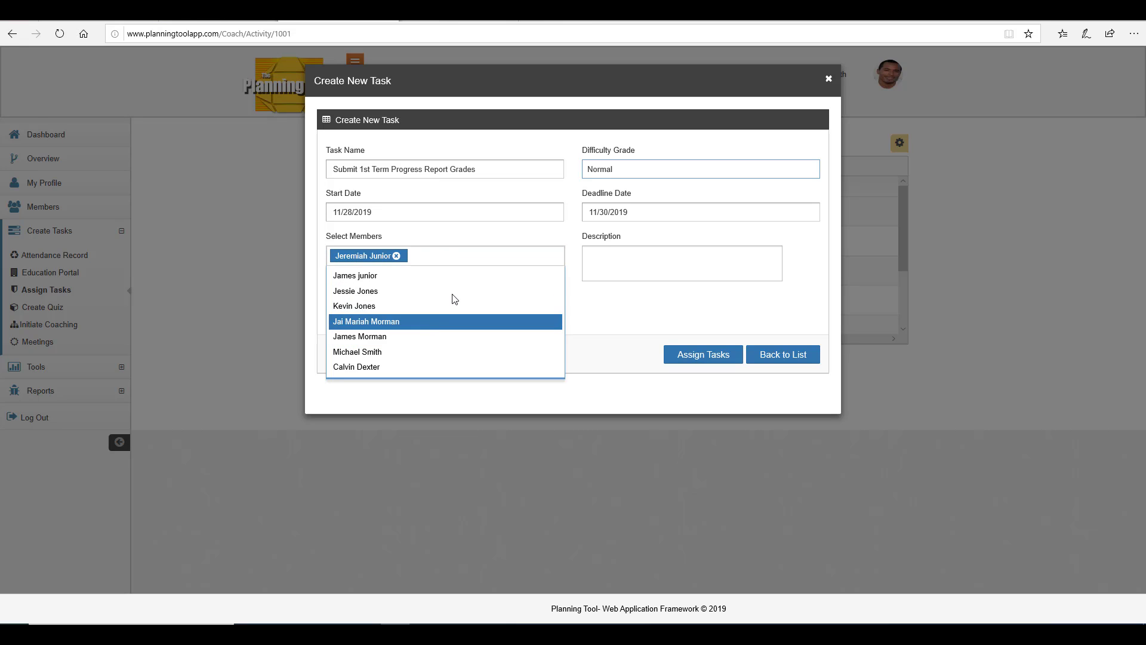
pyautogui.click(453, 321)
pyautogui.click(496, 257)
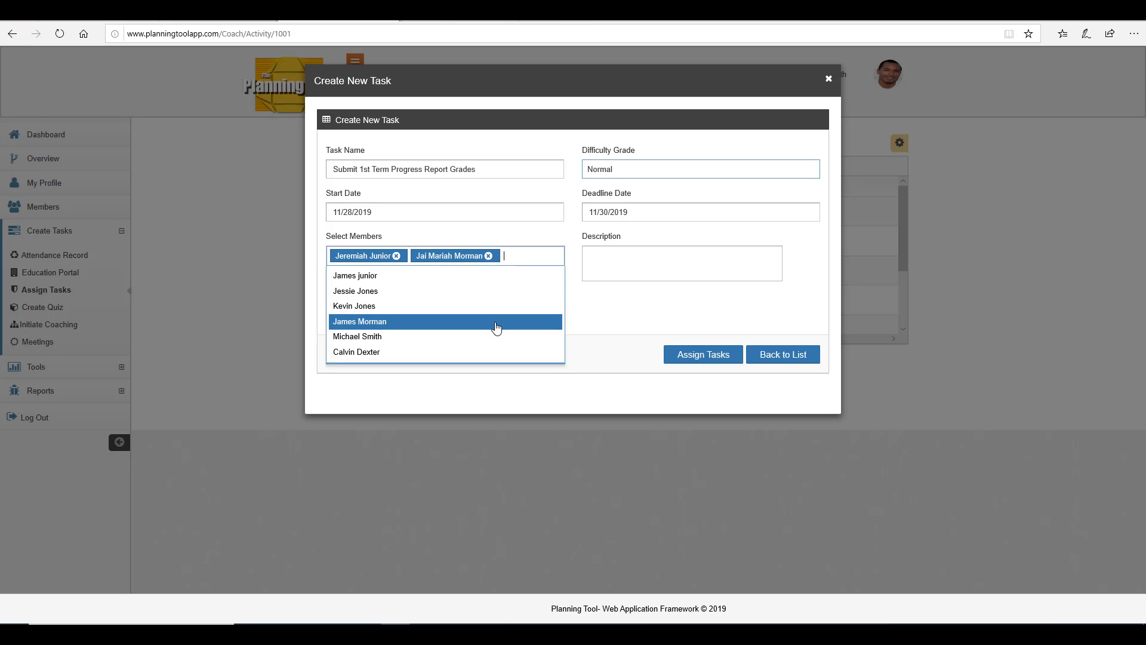
pyautogui.click(495, 323)
pyautogui.click(520, 274)
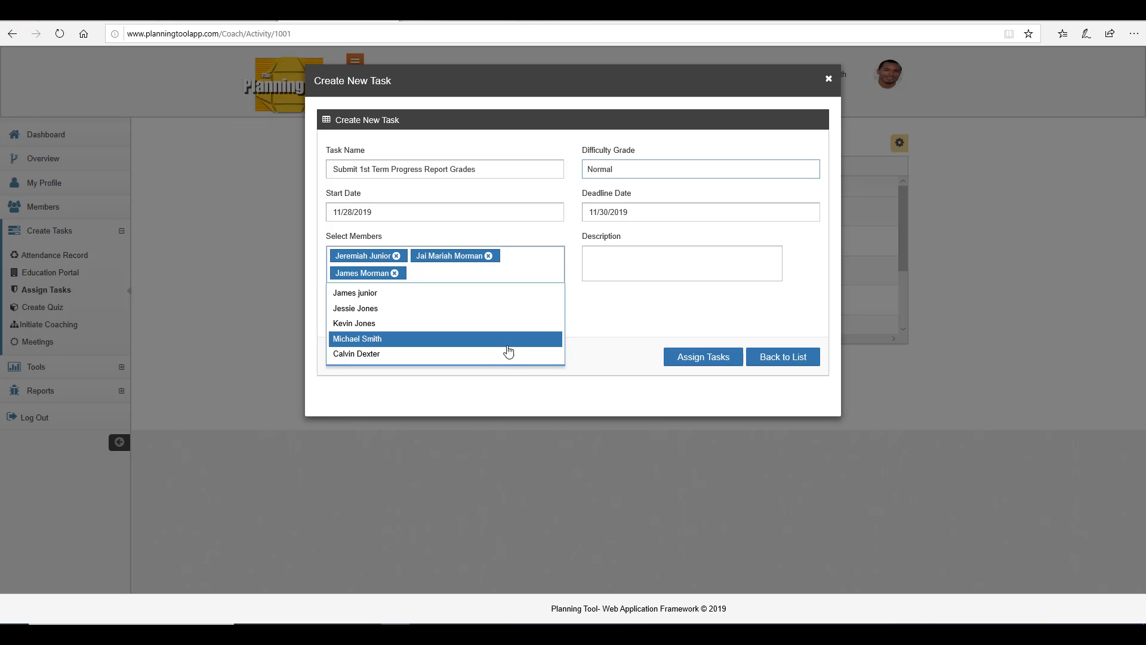
pyautogui.click(508, 341)
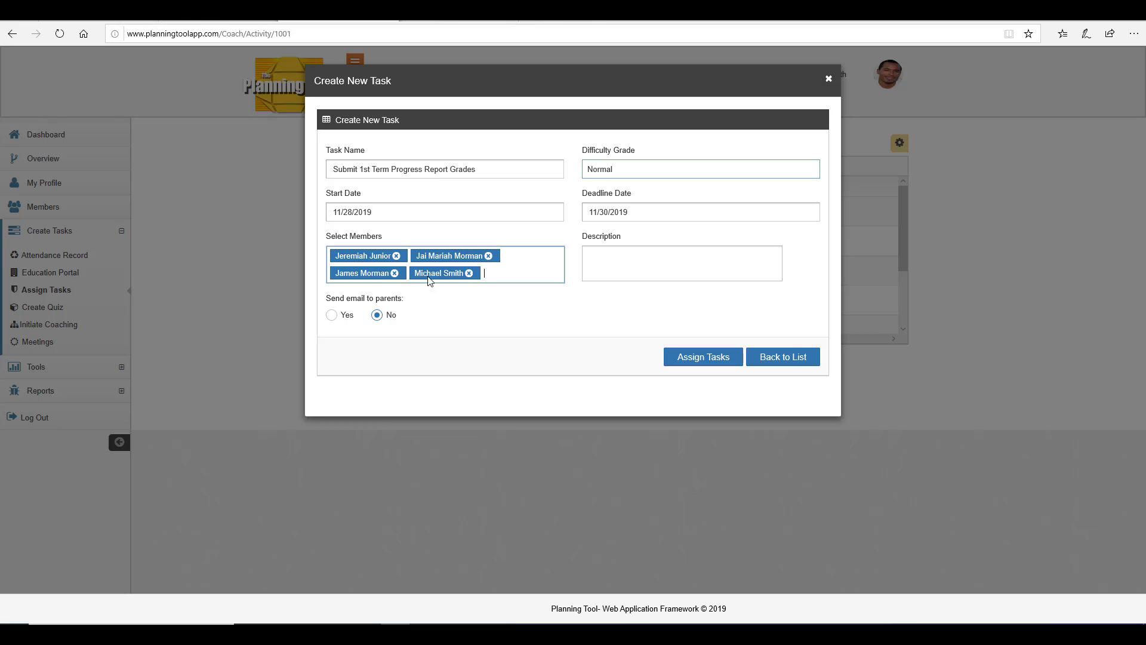
# Remove all four selected members from the task's recipients.
pyautogui.click(396, 255)
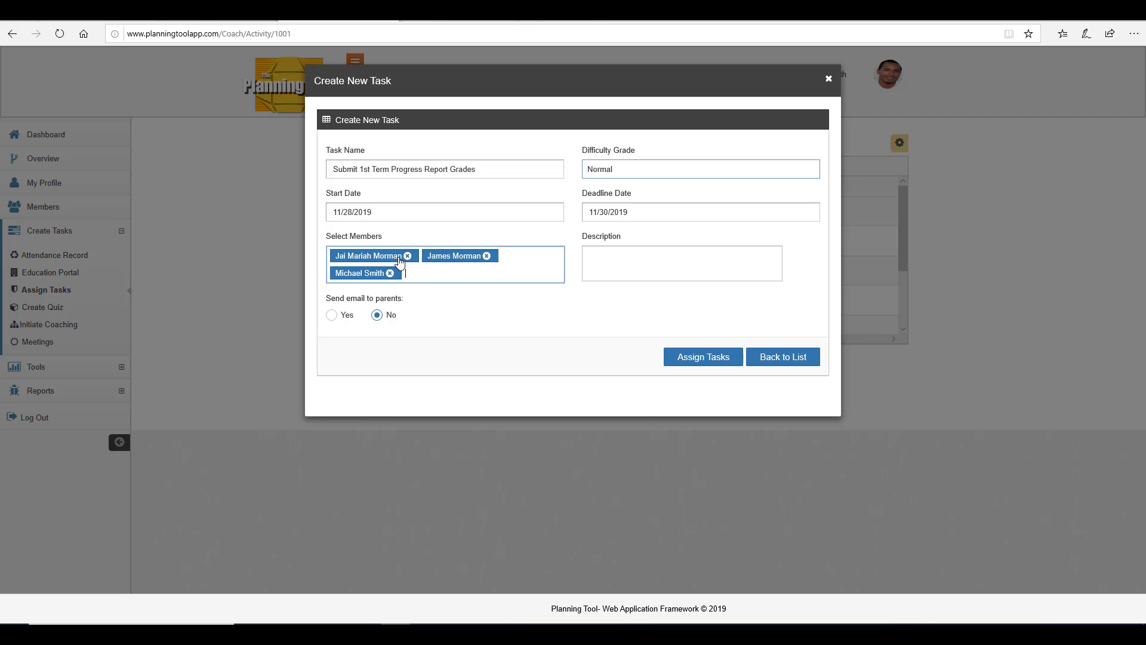
pyautogui.click(486, 256)
pyautogui.click(407, 256)
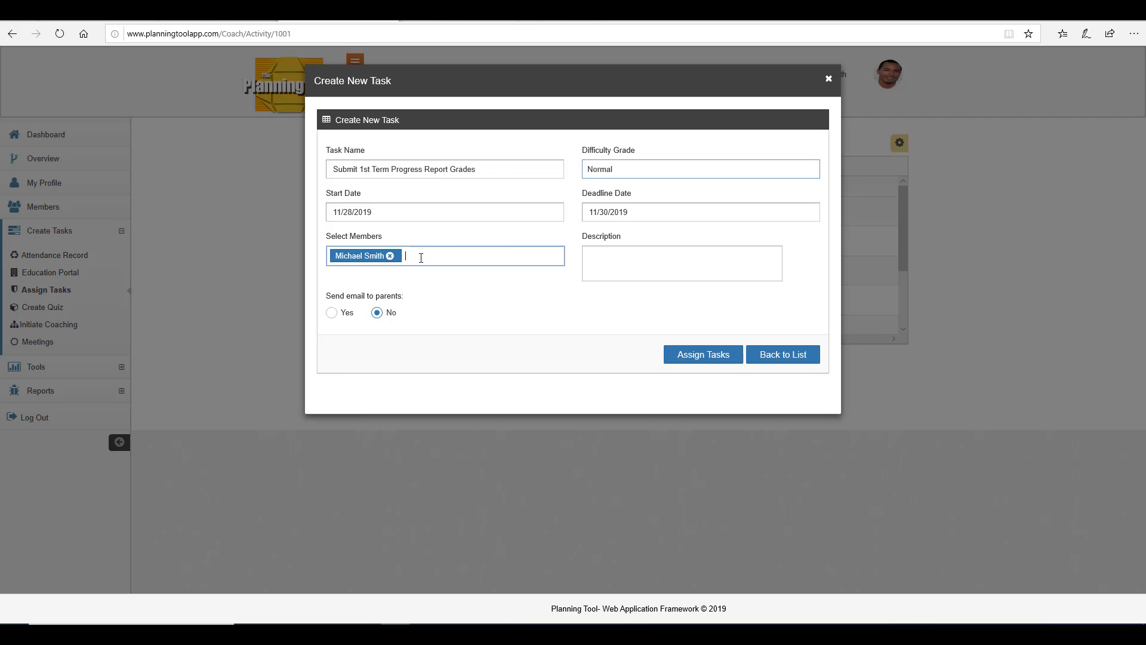
pyautogui.click(390, 256)
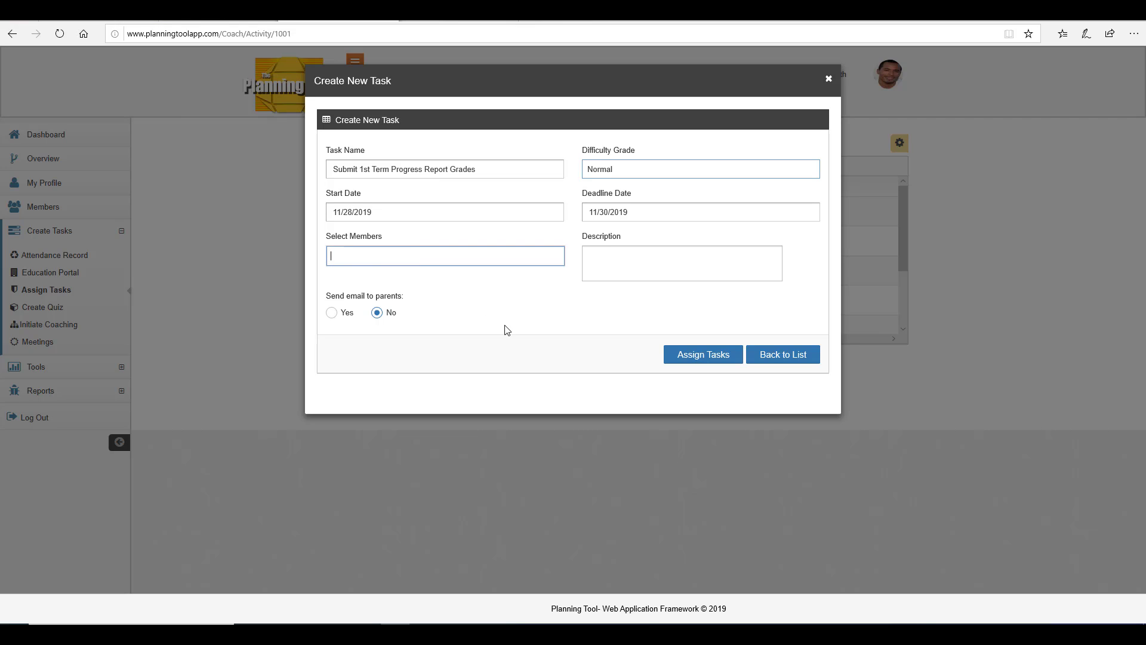
# Describe the task as "Log into your planning tool and submit your grades." and choose to send email to parents.
pyautogui.click(617, 269)
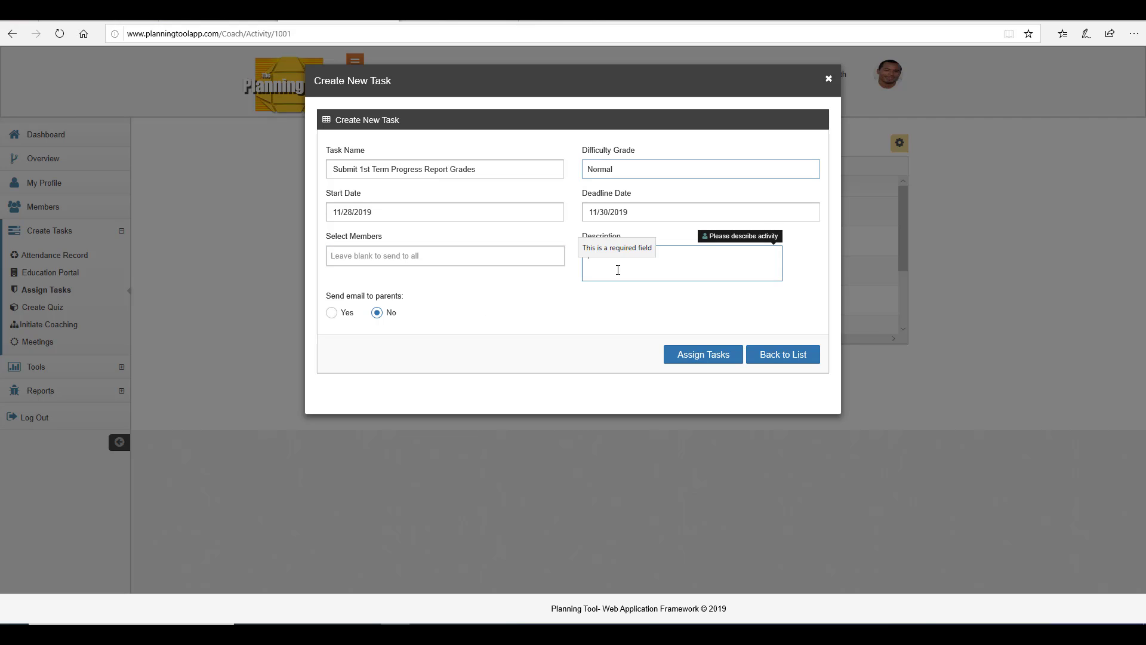
pyautogui.write('Log int')
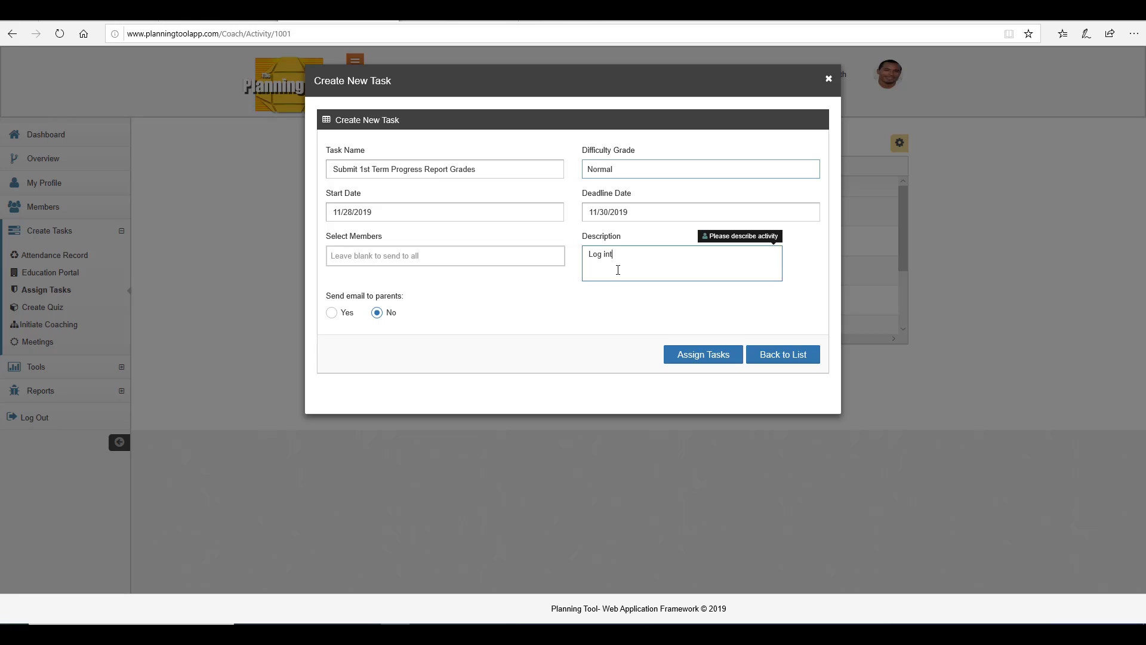
pyautogui.write('o your planning tool and submit your grades.')
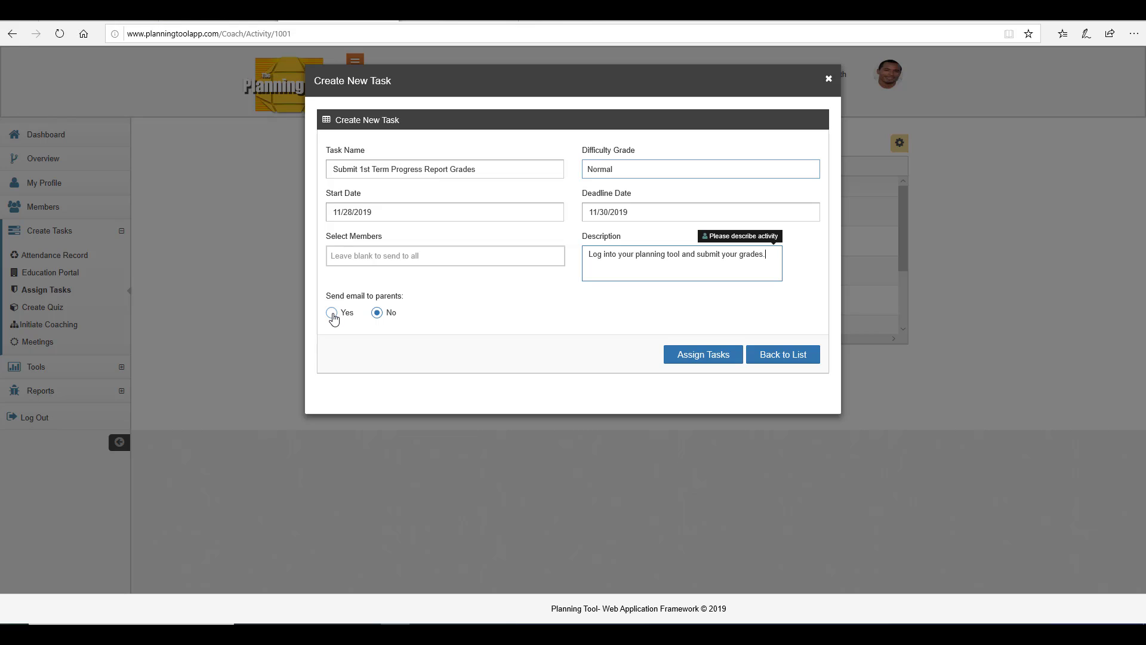
pyautogui.click(332, 314)
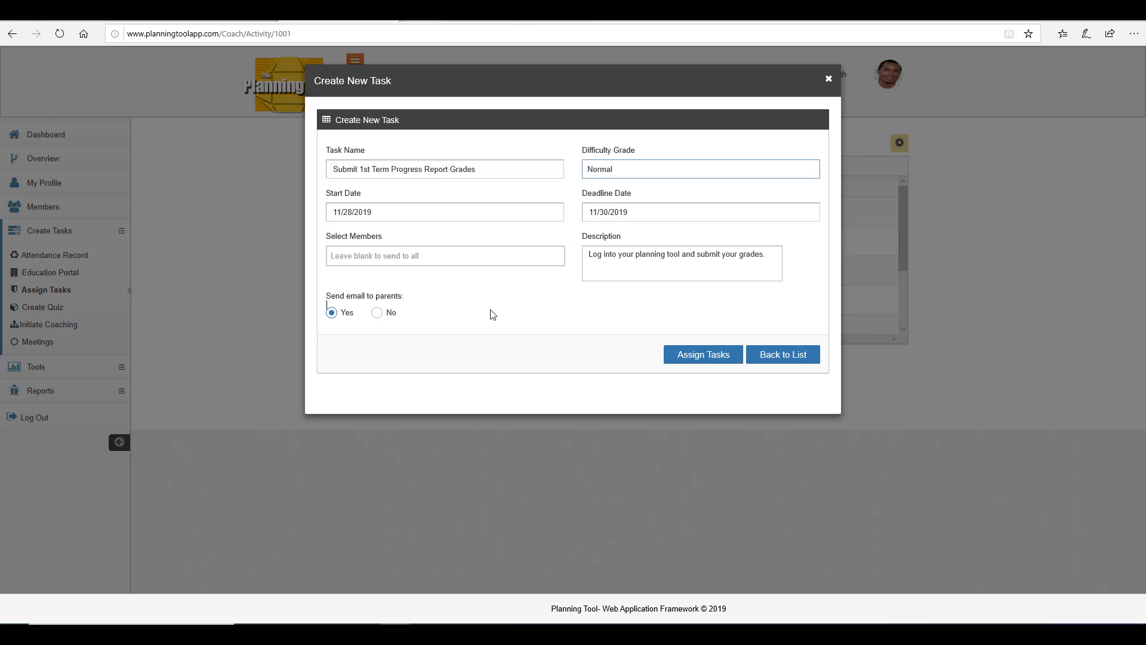
# Raise the task's difficulty grade to High and assign the task.
pyautogui.click(646, 172)
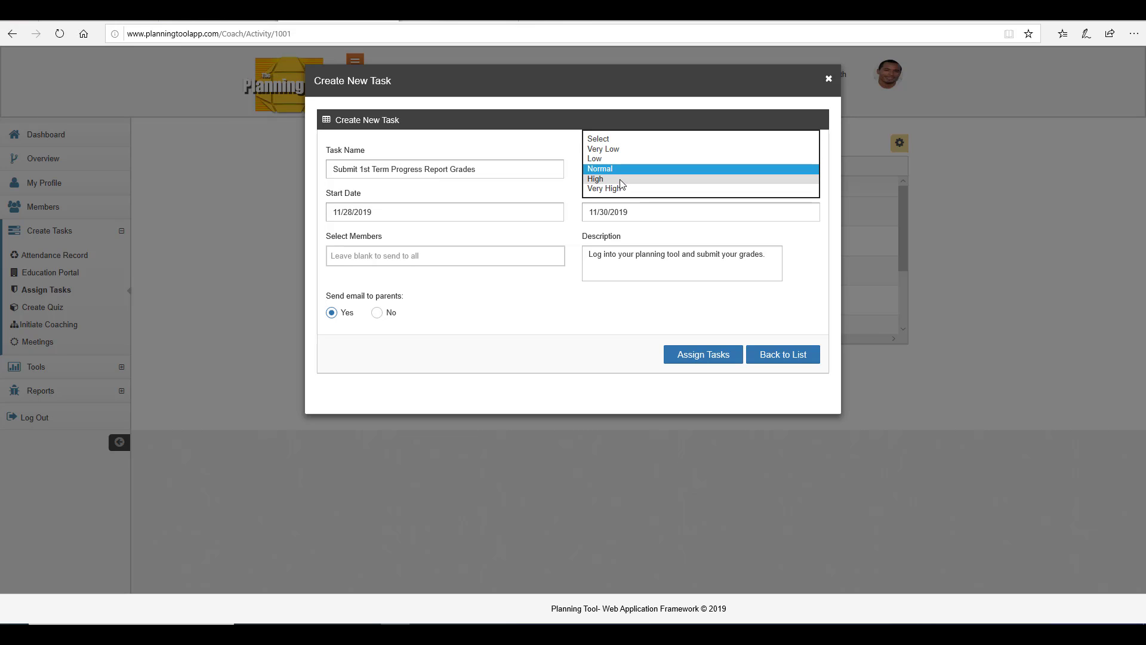
pyautogui.click(621, 179)
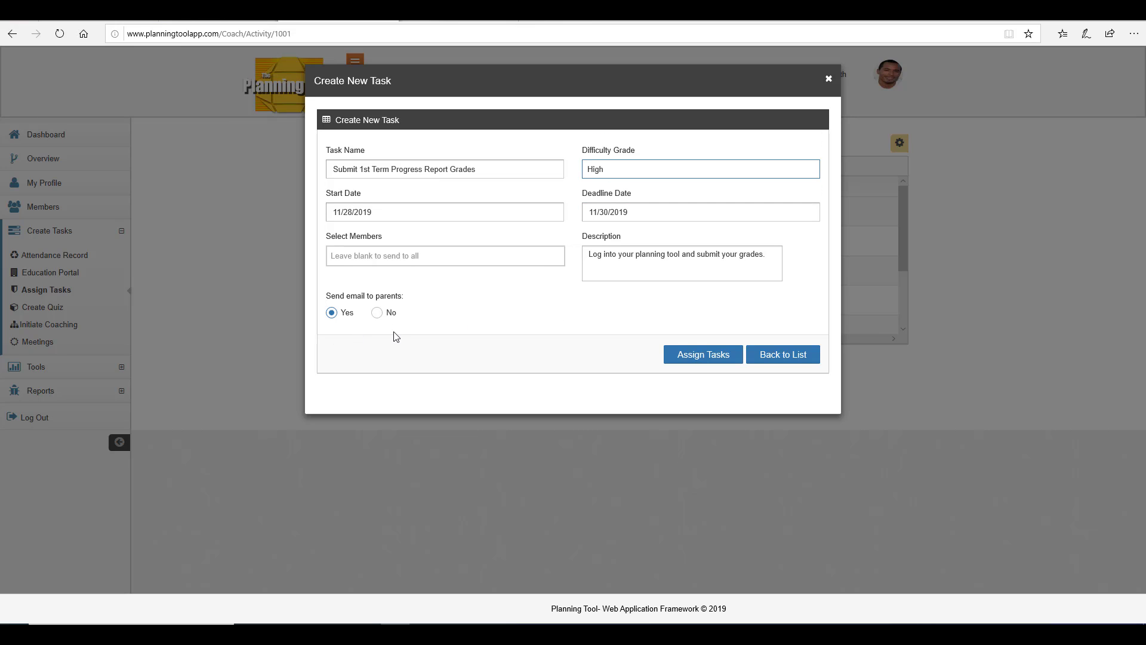
pyautogui.click(703, 359)
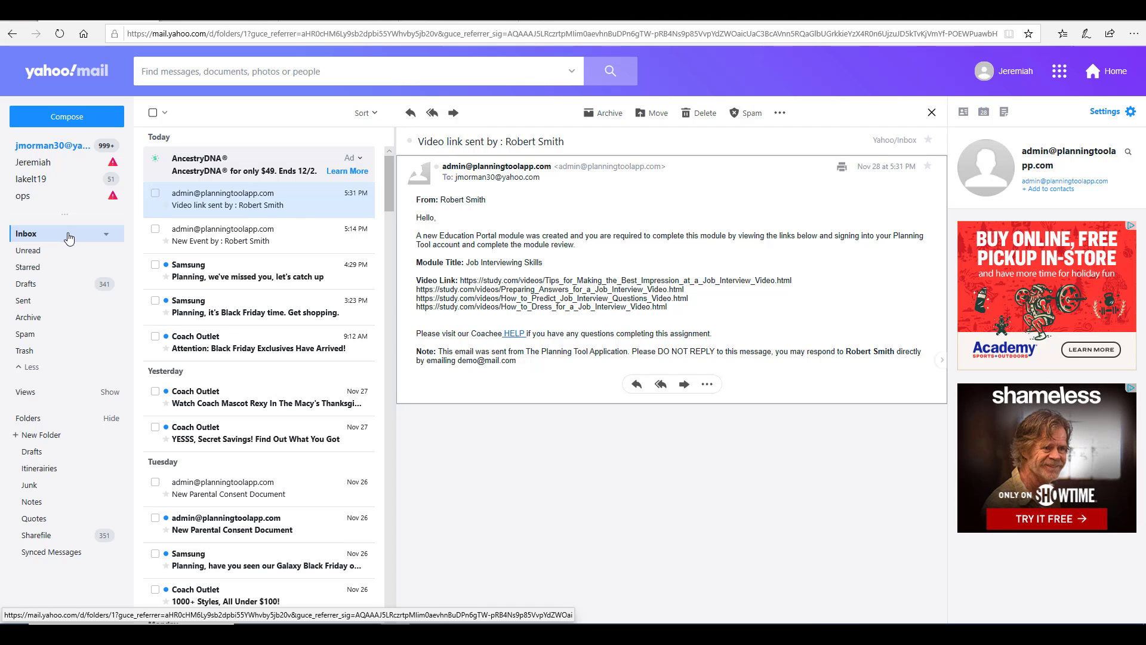
# Refresh the Yahoo Mail inbox and open the "New Task: Submit 1st Term Progress Report Grades" email to read its details.
pyautogui.click(70, 237)
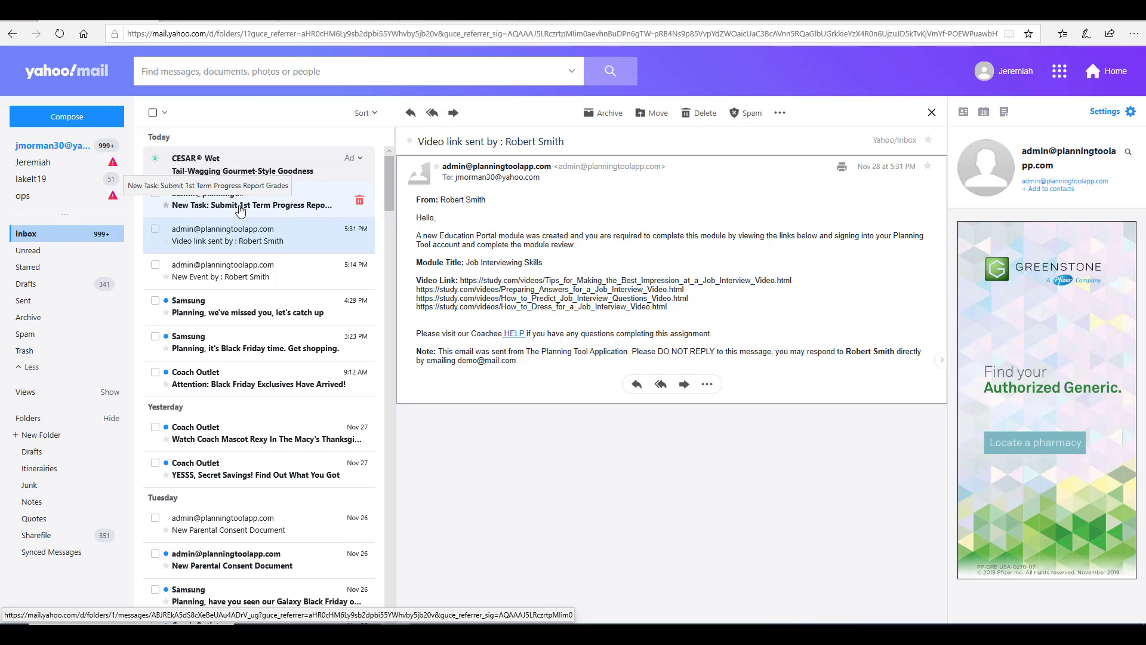
pyautogui.click(241, 209)
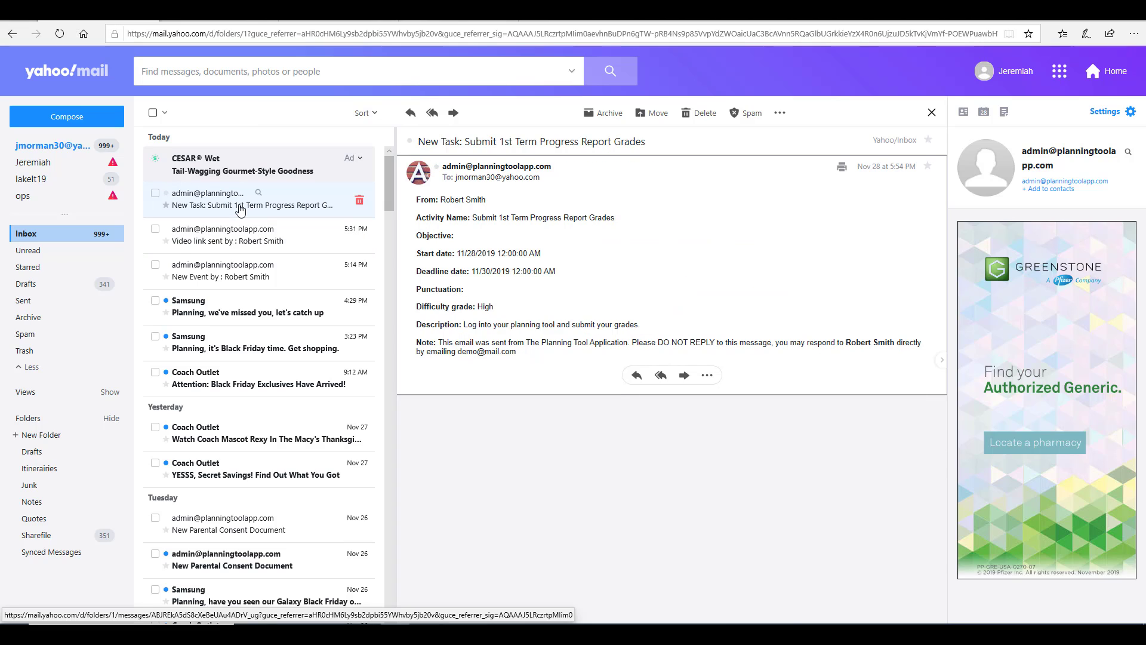
pyautogui.doubleClick(240, 209)
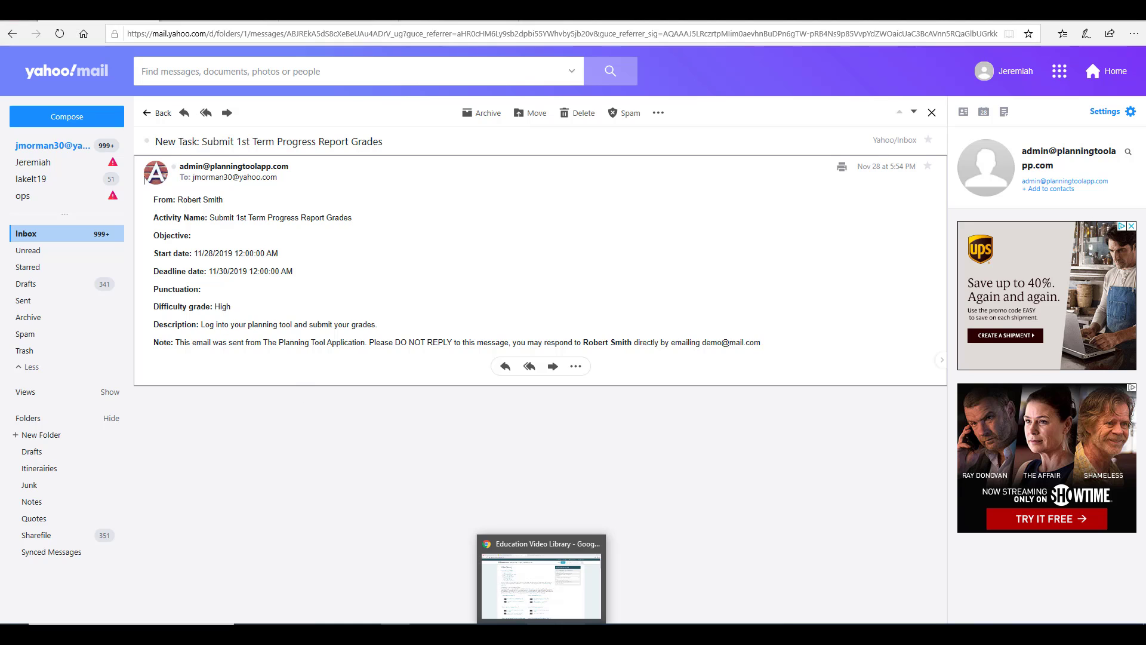
# Switch to the Chrome window and bring up the member's Planning Tool dashboard.
pyautogui.click(542, 634)
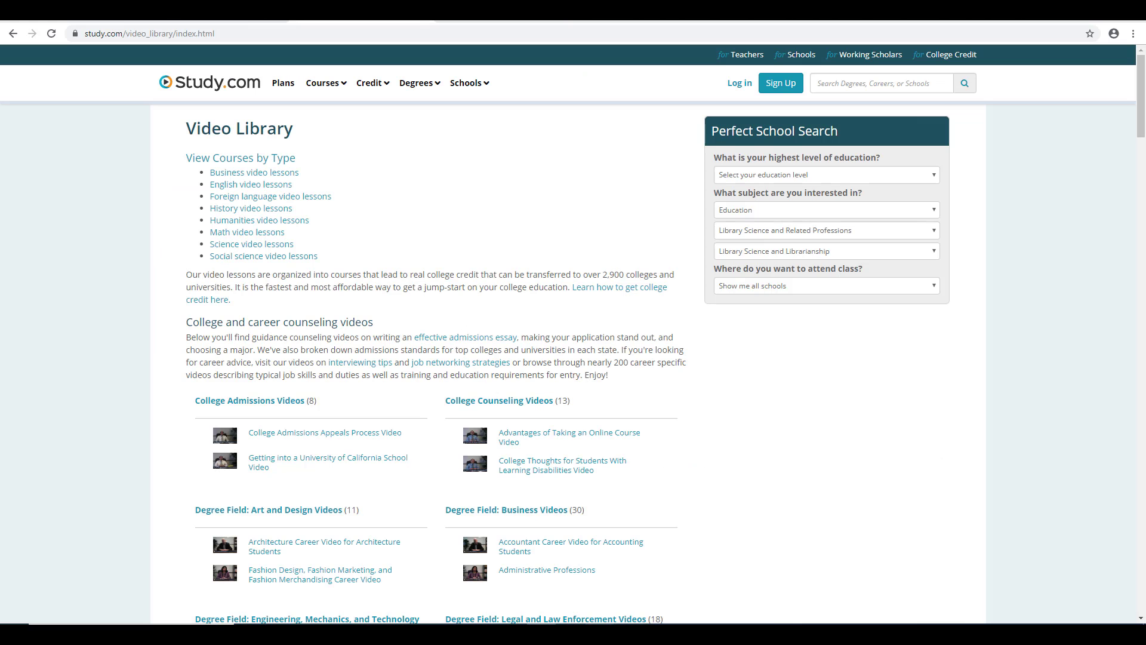
pyautogui.click(659, 634)
pyautogui.click(1086, 579)
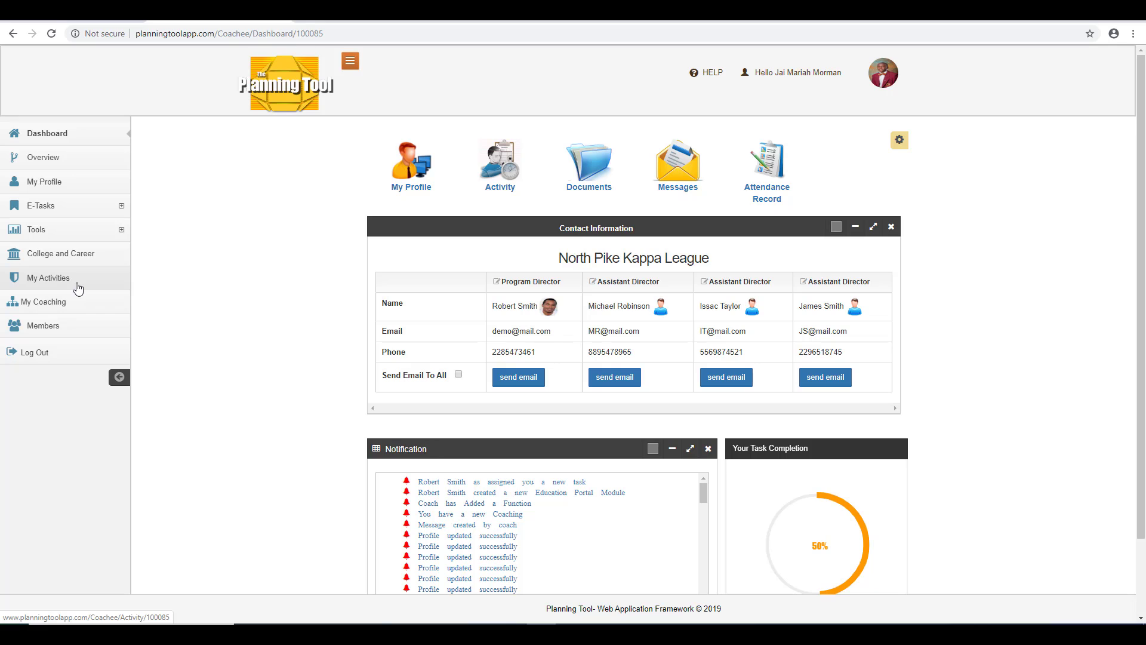
# Review the member's open and done activities, revisiting the dashboard before reopening the activities page.
pyautogui.click(78, 289)
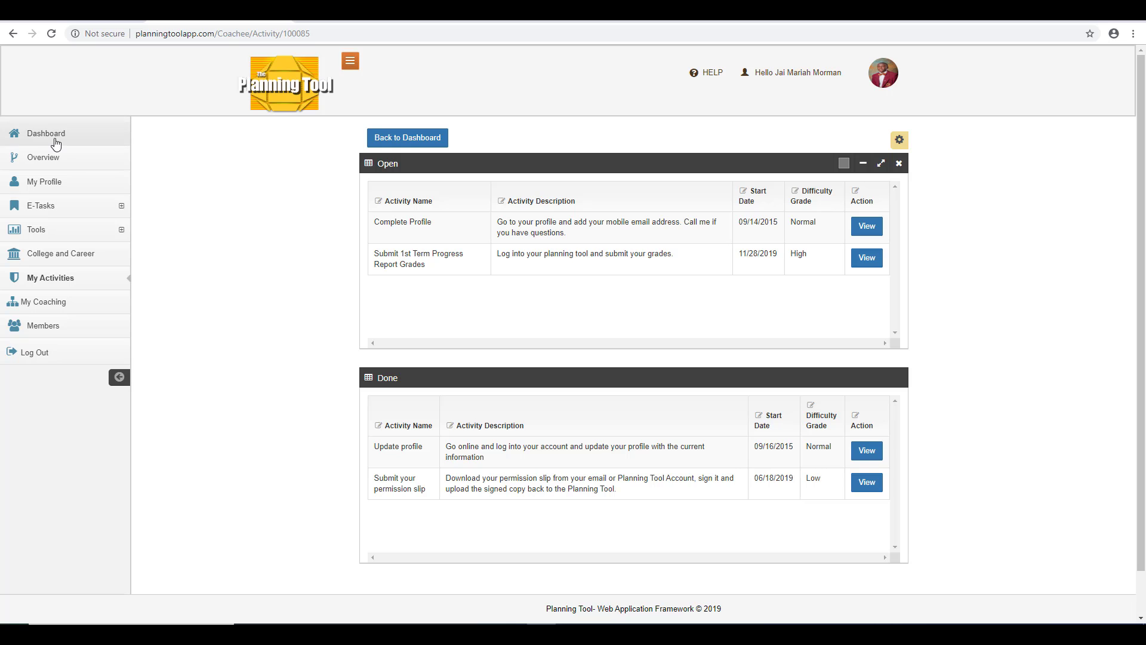
pyautogui.click(53, 135)
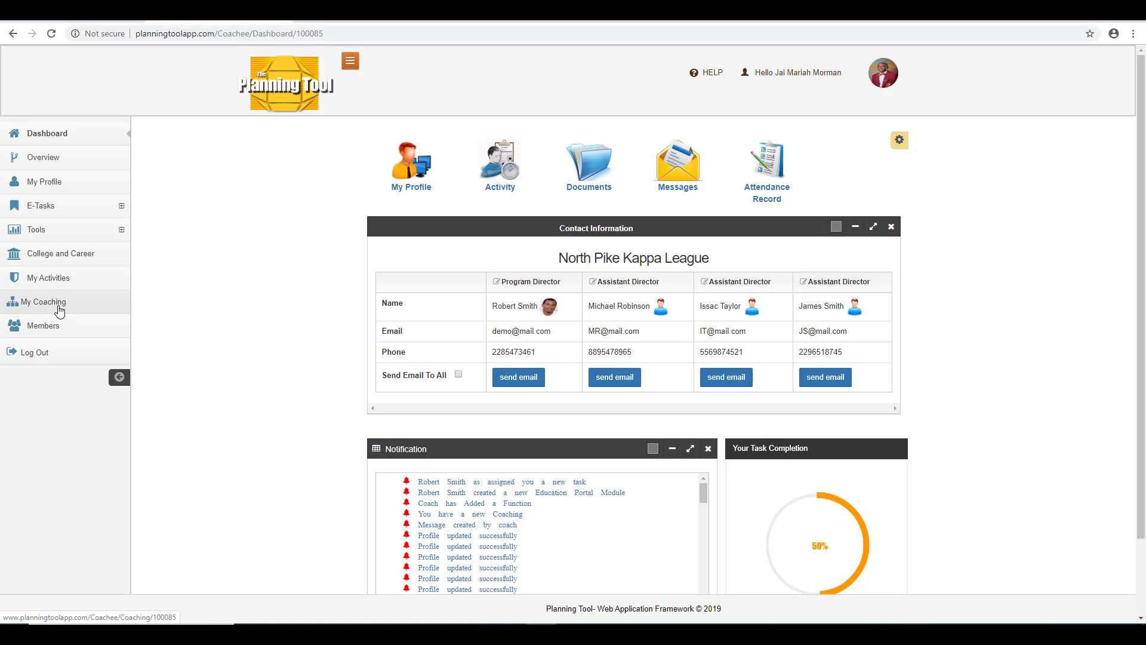
pyautogui.click(50, 288)
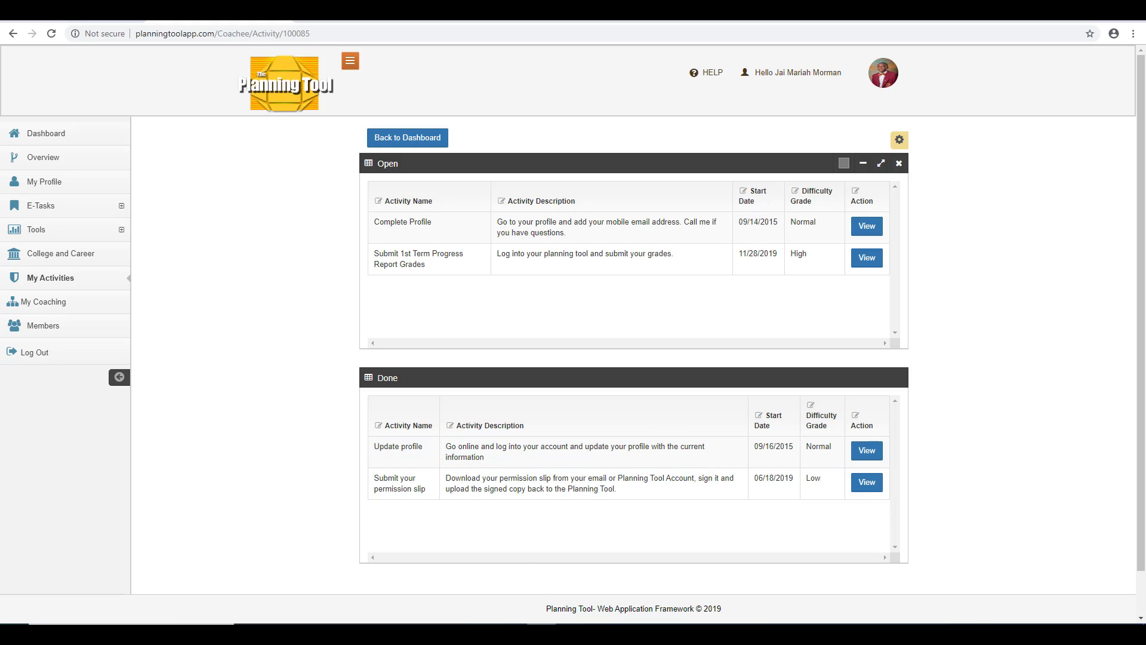
# Switch to the coach's Planning Tool window and open the members list from the dashboard.
pyautogui.moveTo(395, 634)
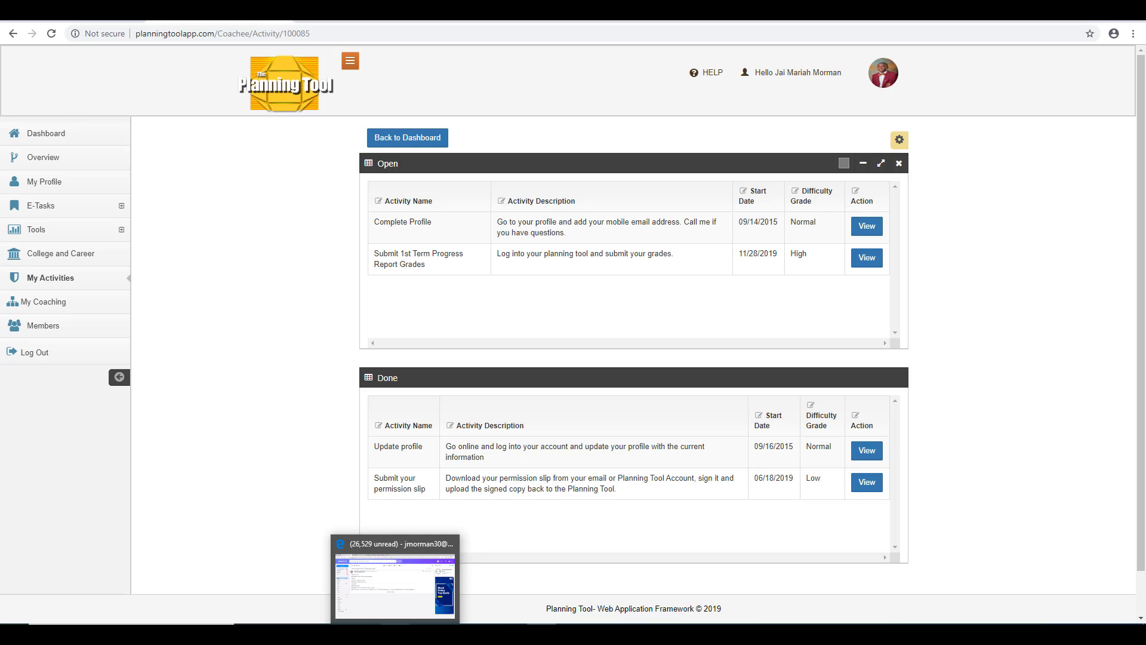
pyautogui.click(379, 566)
pyautogui.click(334, 20)
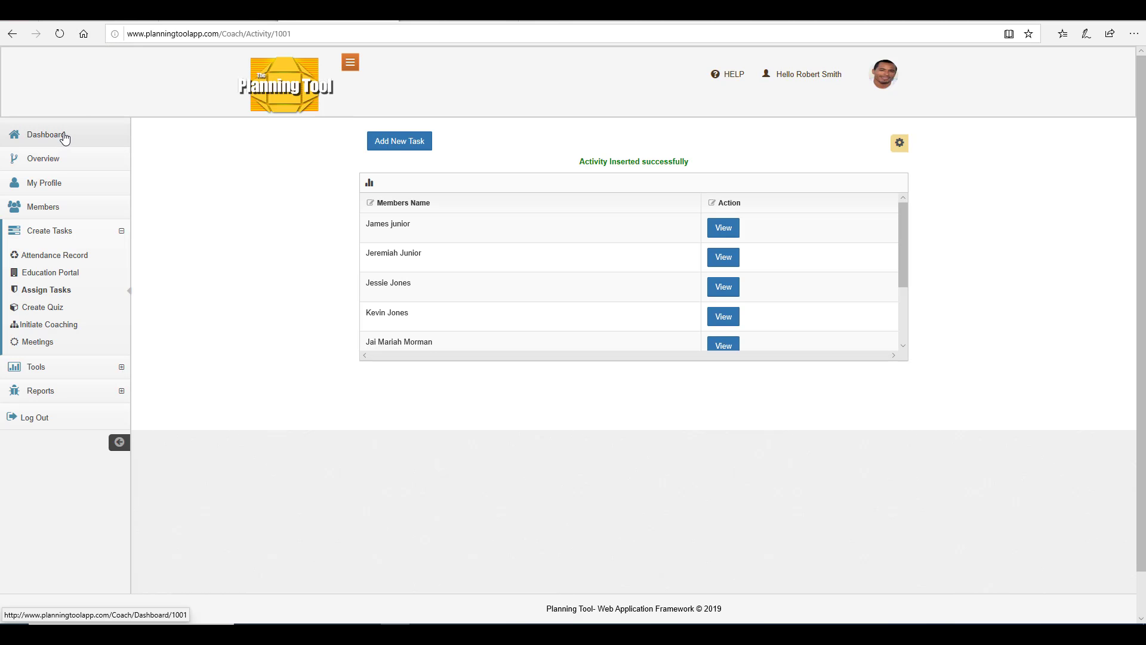
pyautogui.click(63, 136)
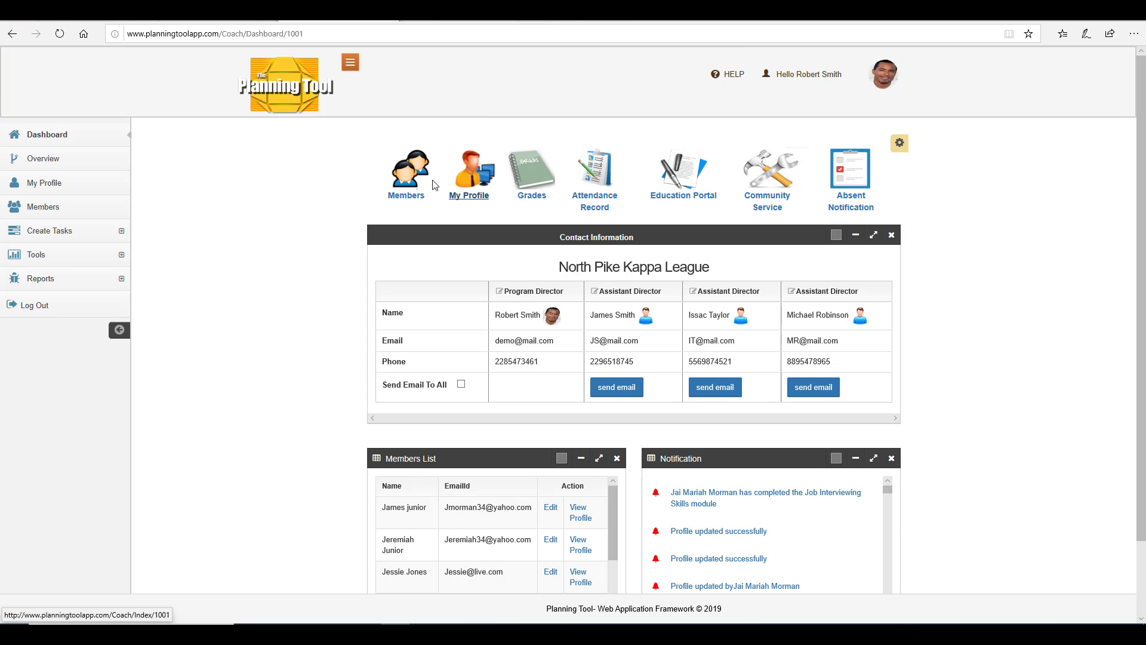
pyautogui.click(411, 178)
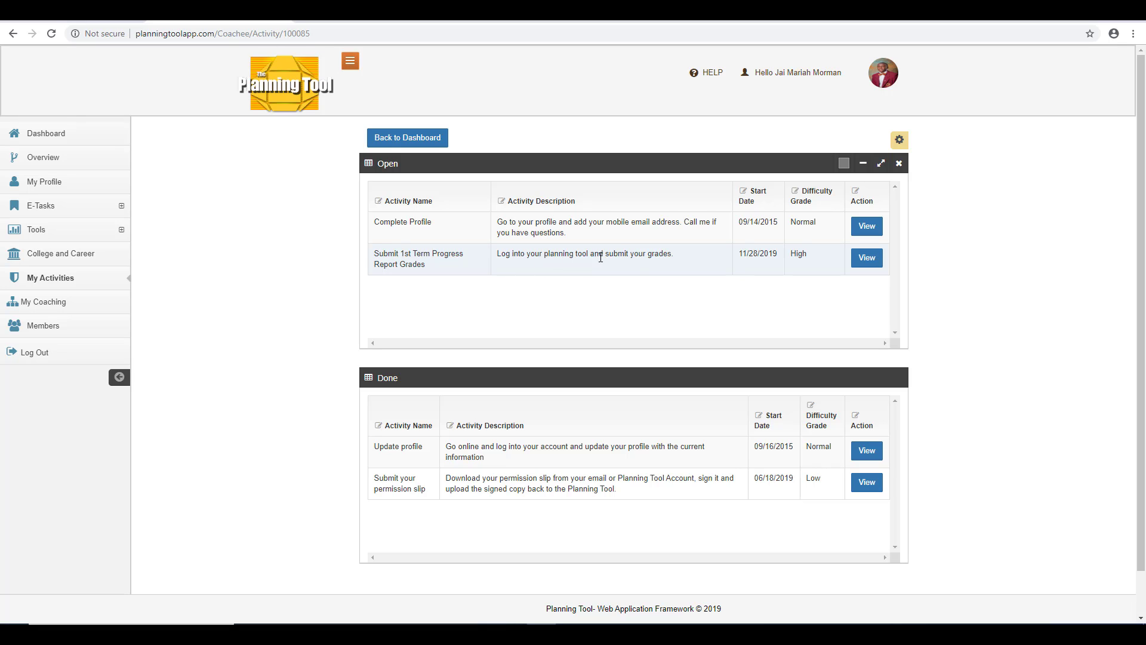
# In the member's window, open the Submit 1st Term Progress Report Grades activity and set its completion date to 11/28/2019.
pyautogui.click(871, 265)
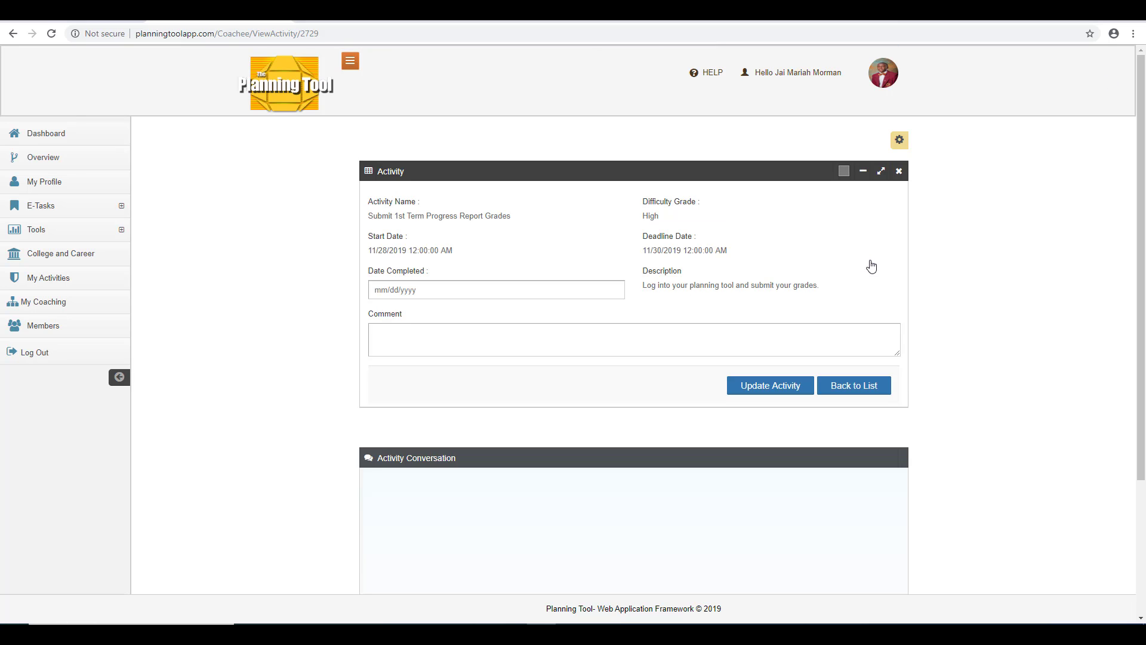
pyautogui.click(429, 284)
pyautogui.click(422, 292)
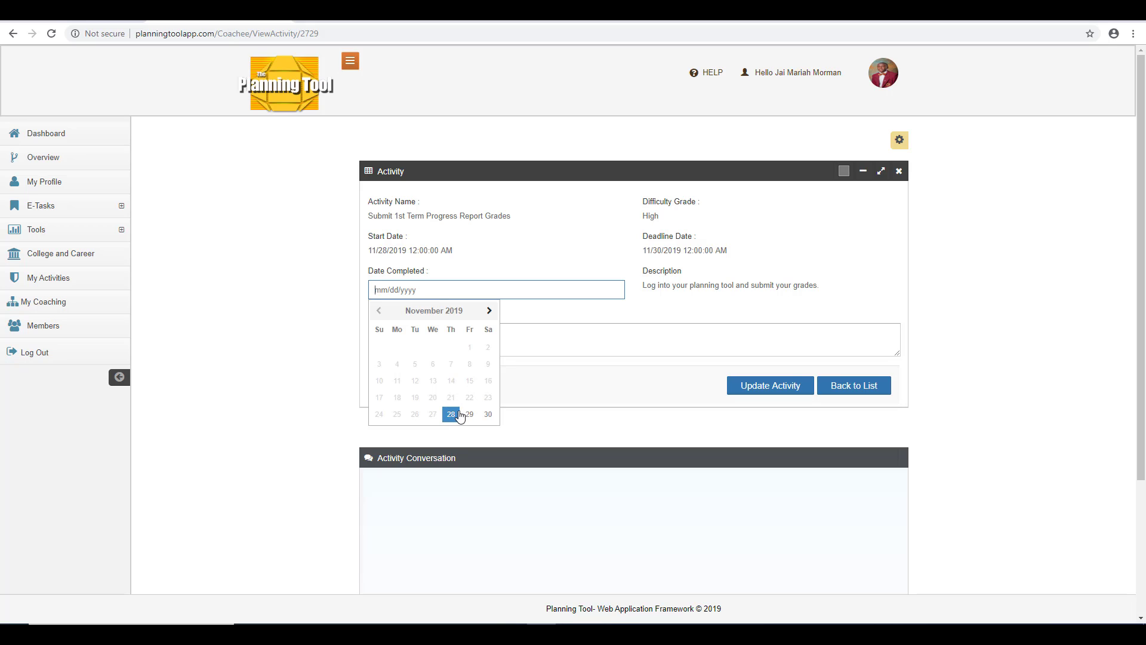
pyautogui.click(451, 414)
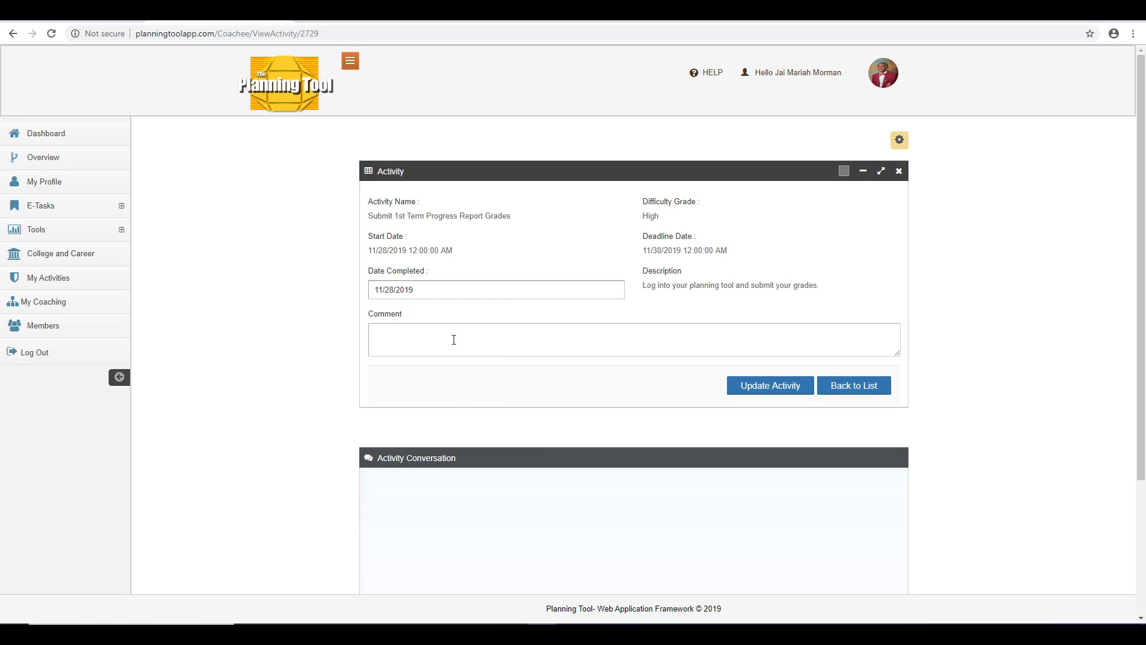
# Add the comment "This task was completed after the deadline because our computer was now working." and update the activity.
pyautogui.click(453, 340)
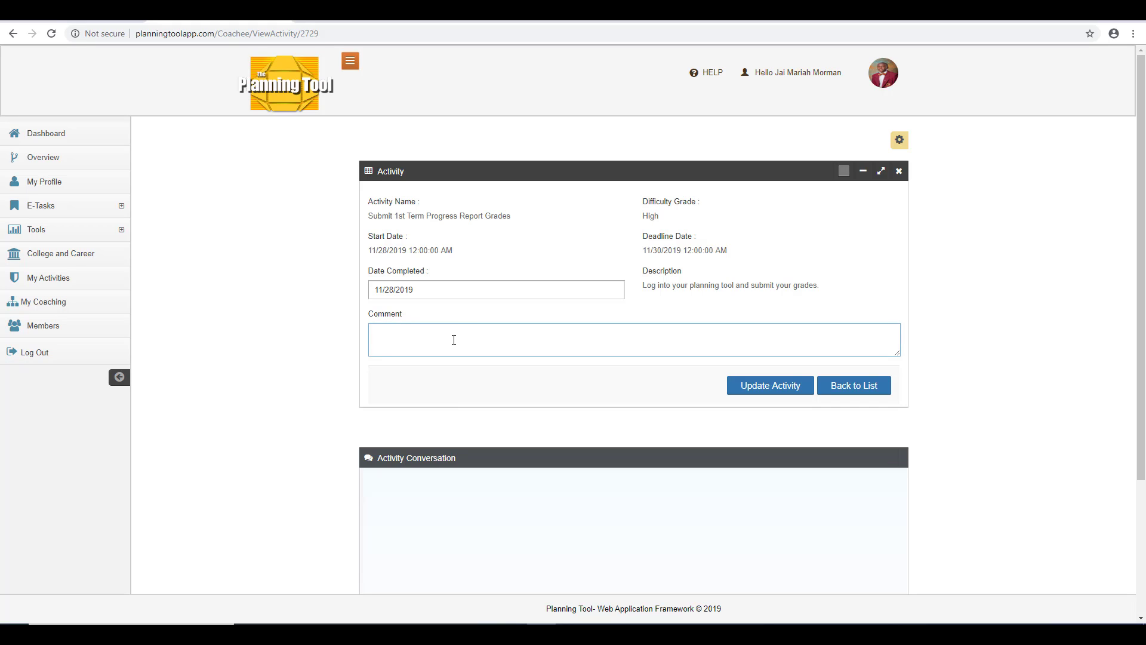
pyautogui.write('I ha')
pyautogui.press('BackSpace')
pyautogui.press('BackSpace')
pyautogui.press('BackSpace')
pyautogui.press('BackSpace')
pyautogui.press('BackSpace')
pyautogui.press('BackSpace')
pyautogui.press('BackSpace')
pyautogui.write('this task was completed after the deadline be')
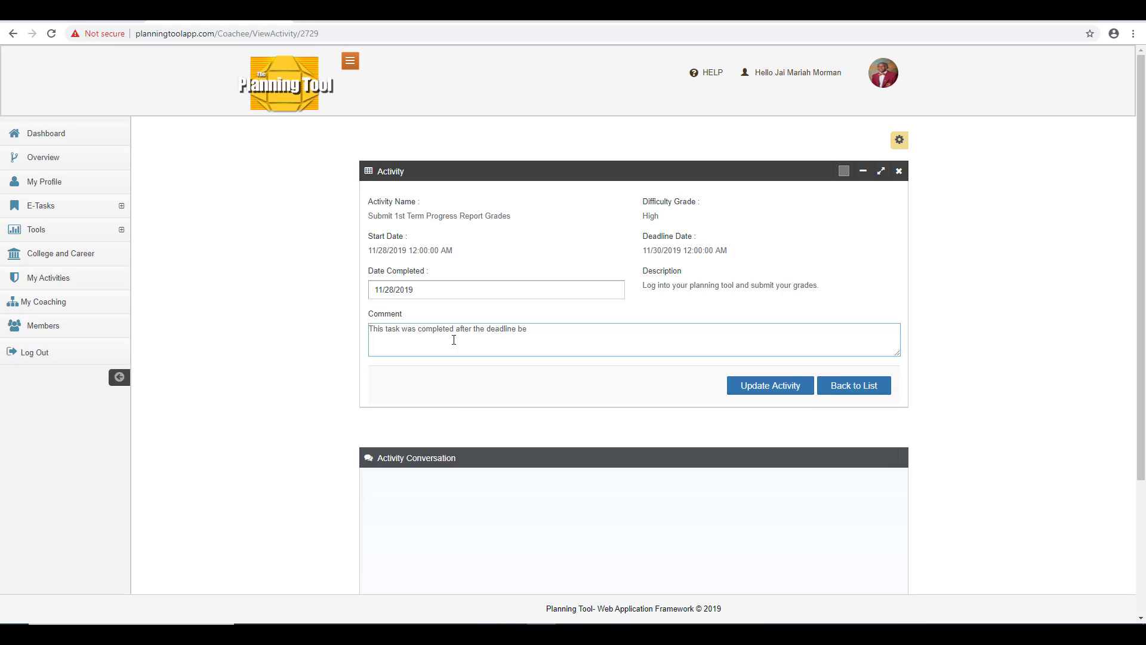
pyautogui.write('us')
pyautogui.write('e our computer was now working.')
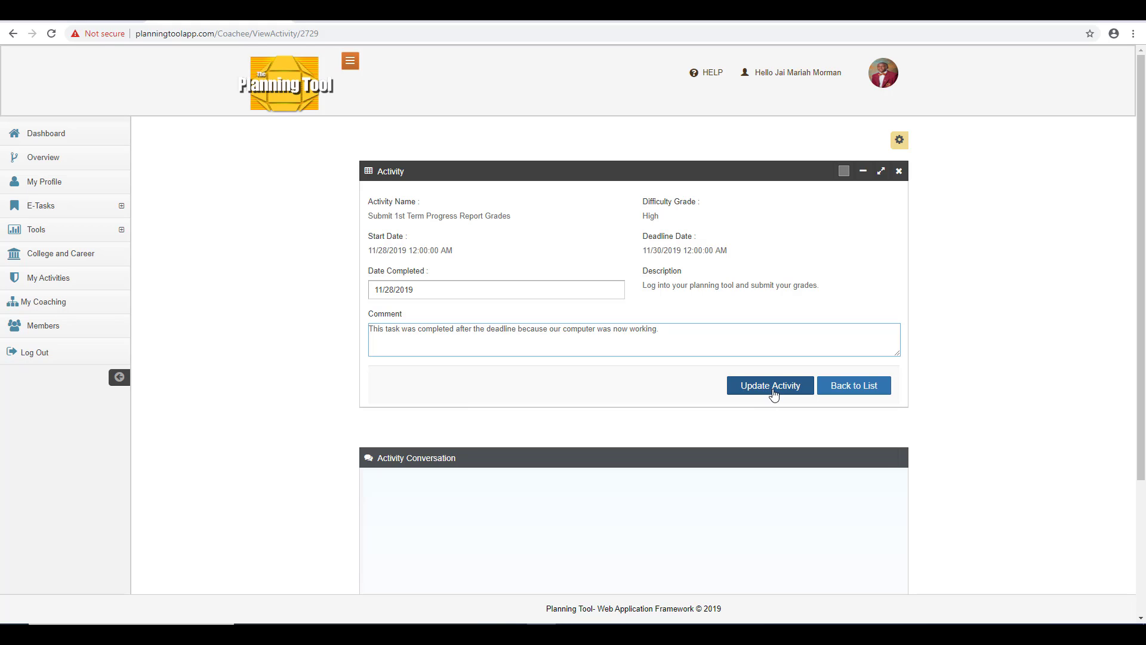
pyautogui.click(774, 394)
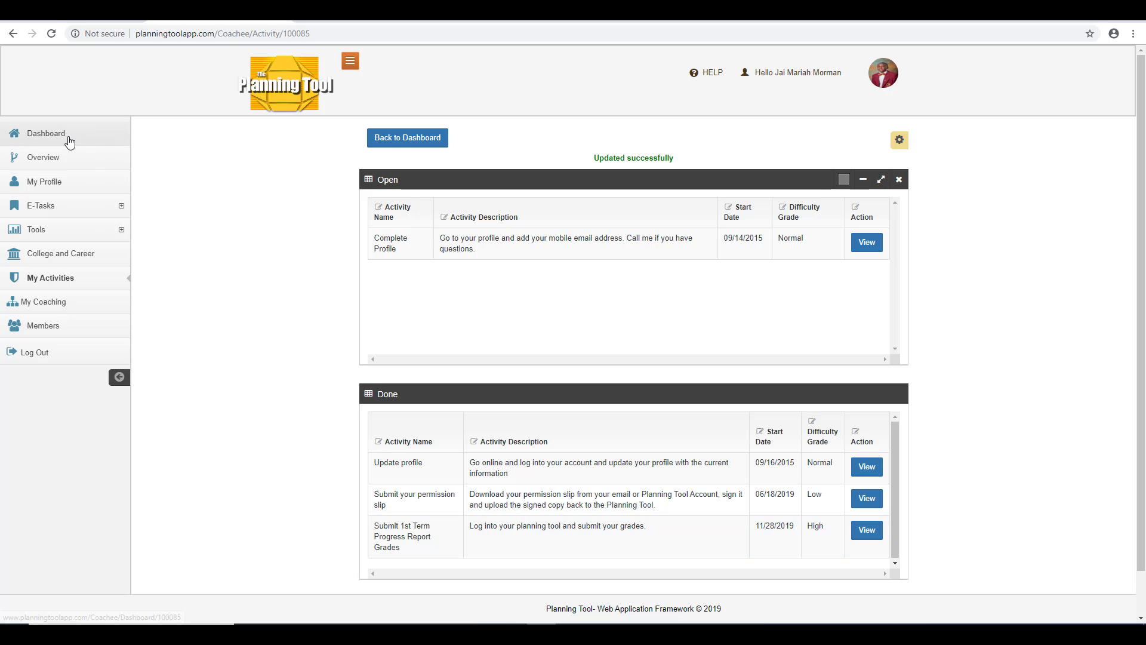
# From the member's dashboard, reopen the completed Submit 1st Term Progress Report Grades activity and submit its update again.
pyautogui.click(67, 138)
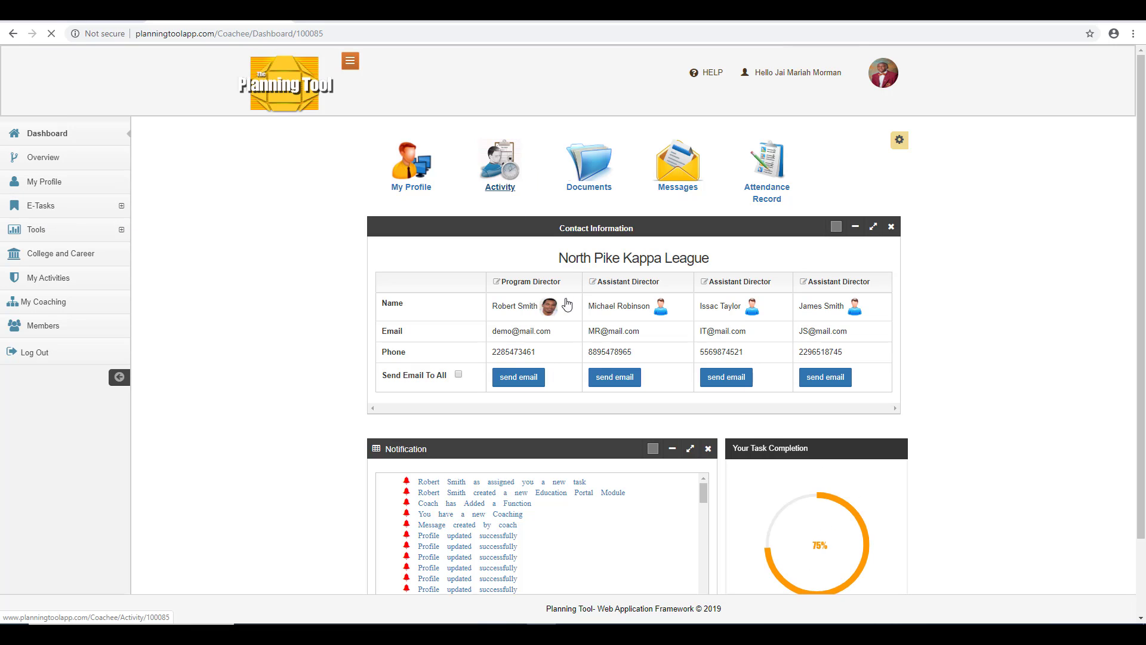
pyautogui.click(507, 175)
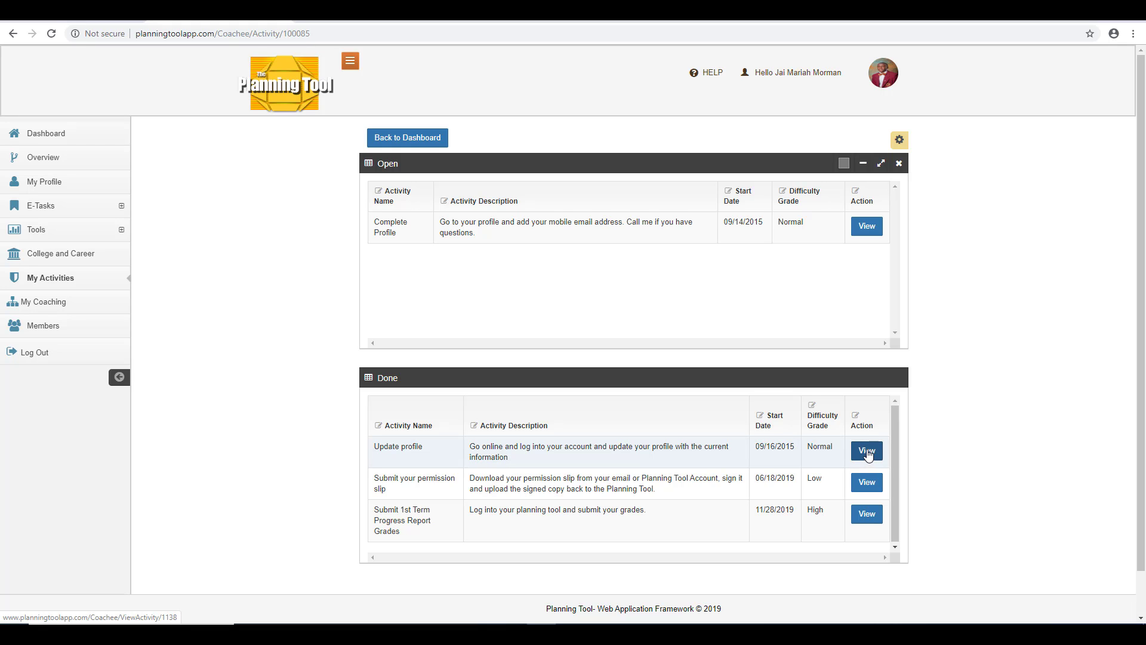
pyautogui.click(867, 514)
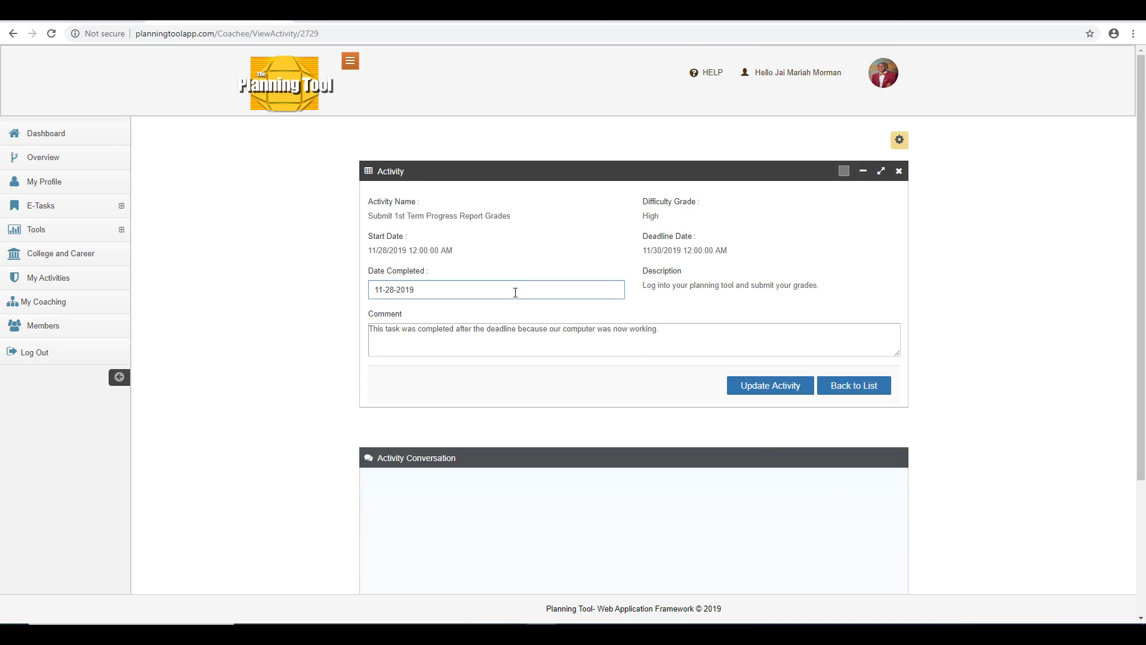
pyautogui.click(512, 289)
pyautogui.click(709, 331)
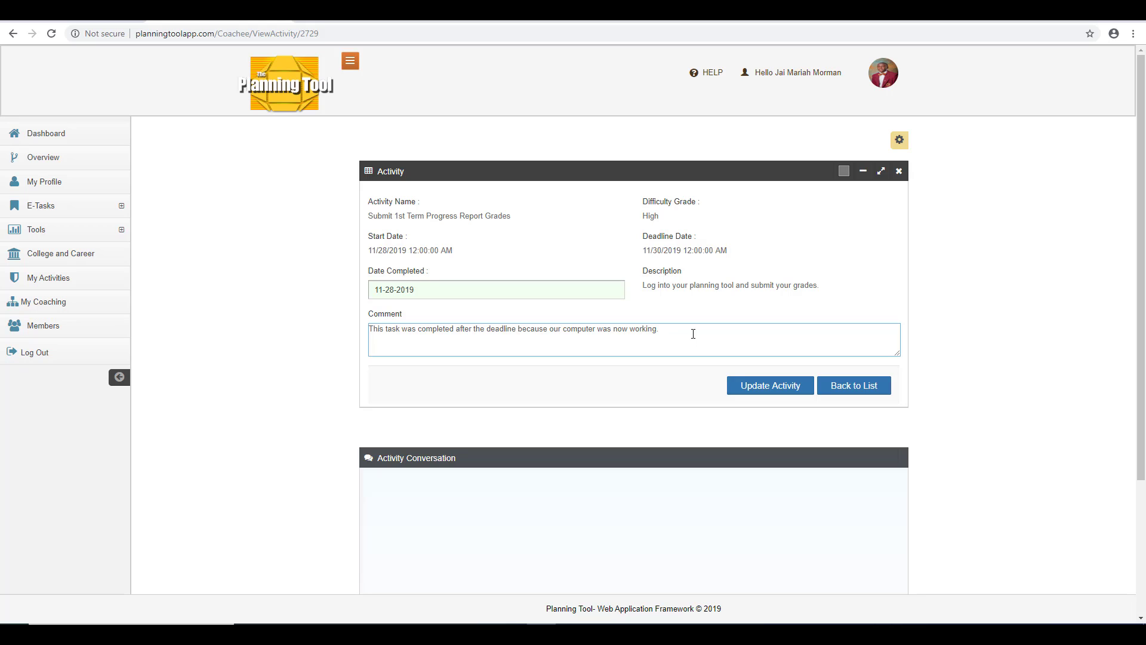
pyautogui.click(764, 385)
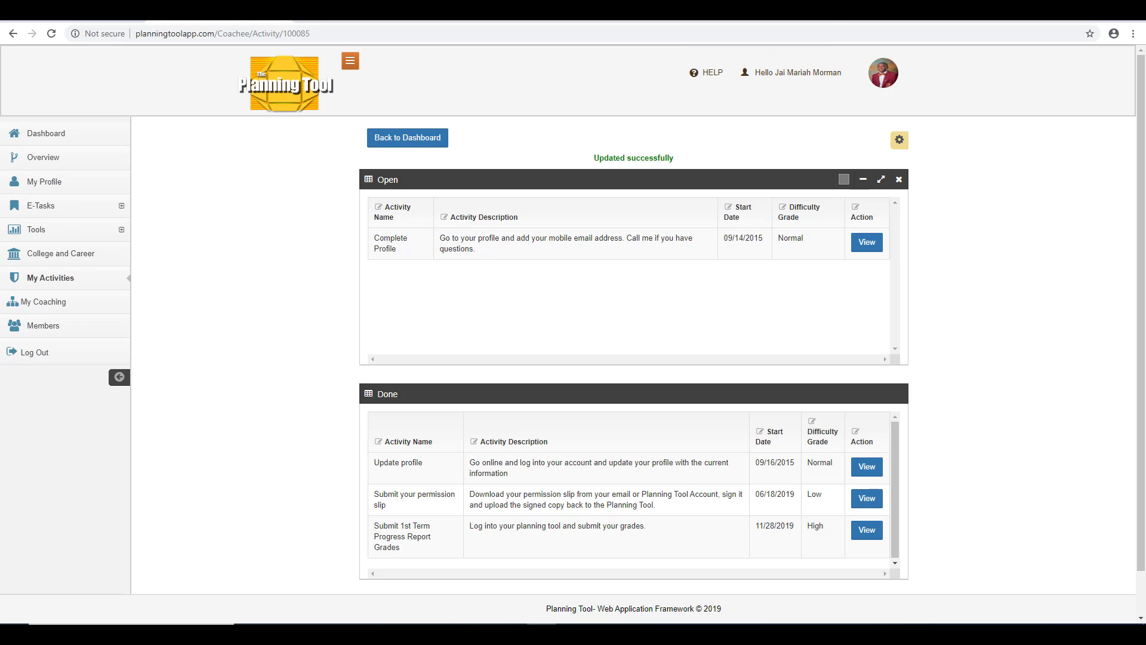
# Switch to the coach's window and, under Assign Tasks, open the task list of the member who completed the task.
pyautogui.click(396, 633)
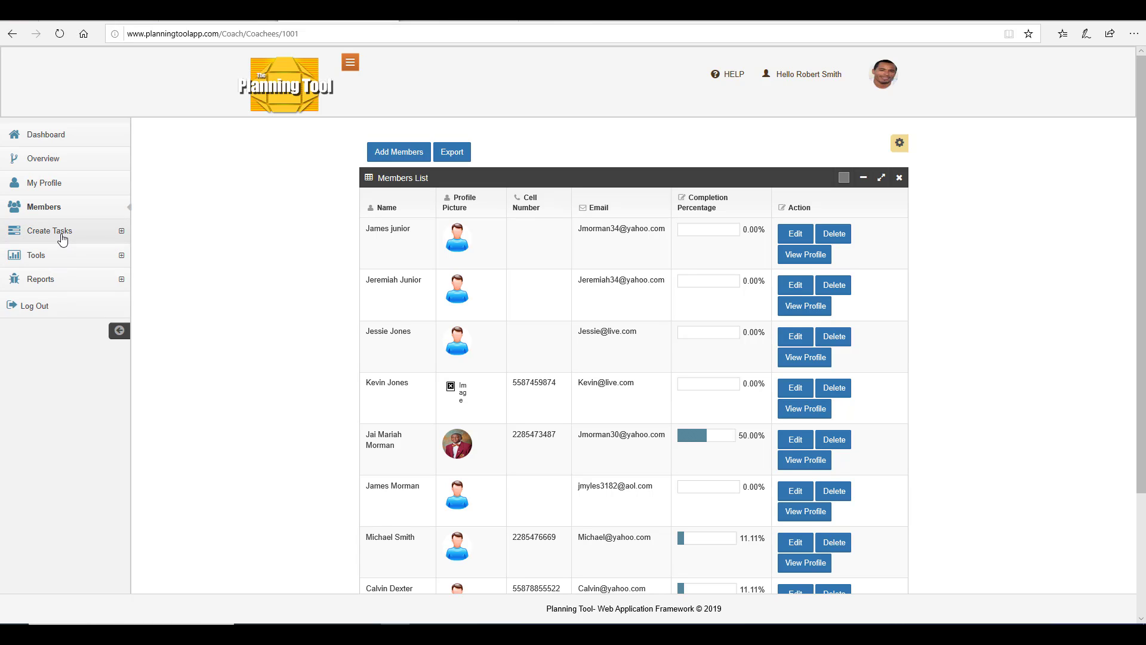
pyautogui.click(57, 232)
pyautogui.click(55, 292)
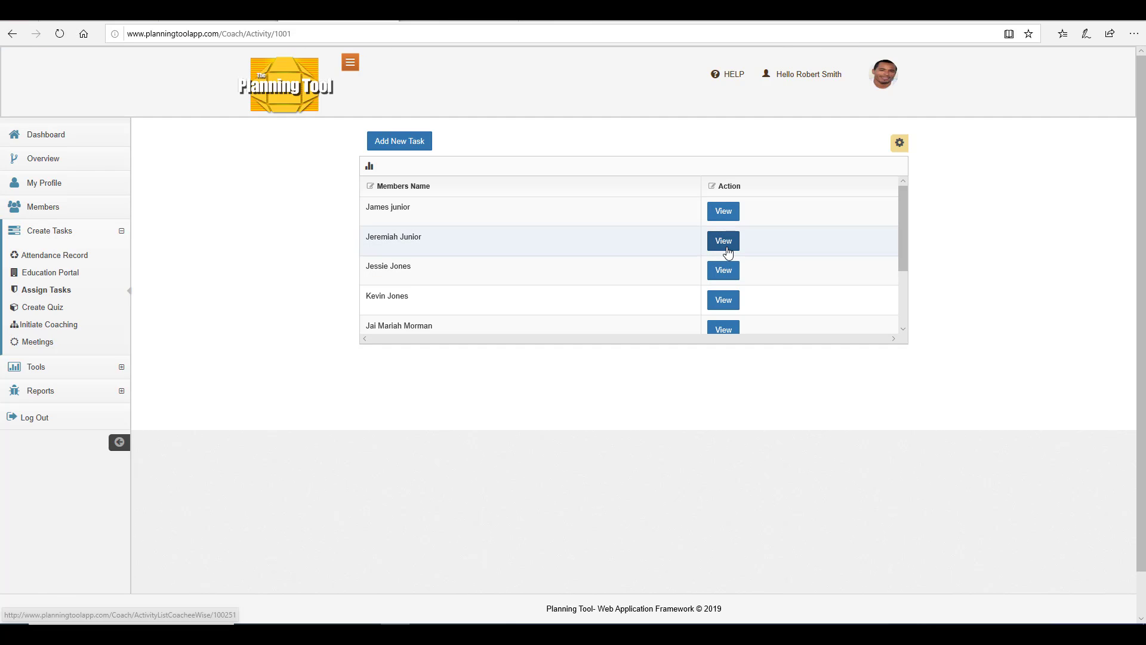
pyautogui.scroll(-1, 729, 246)
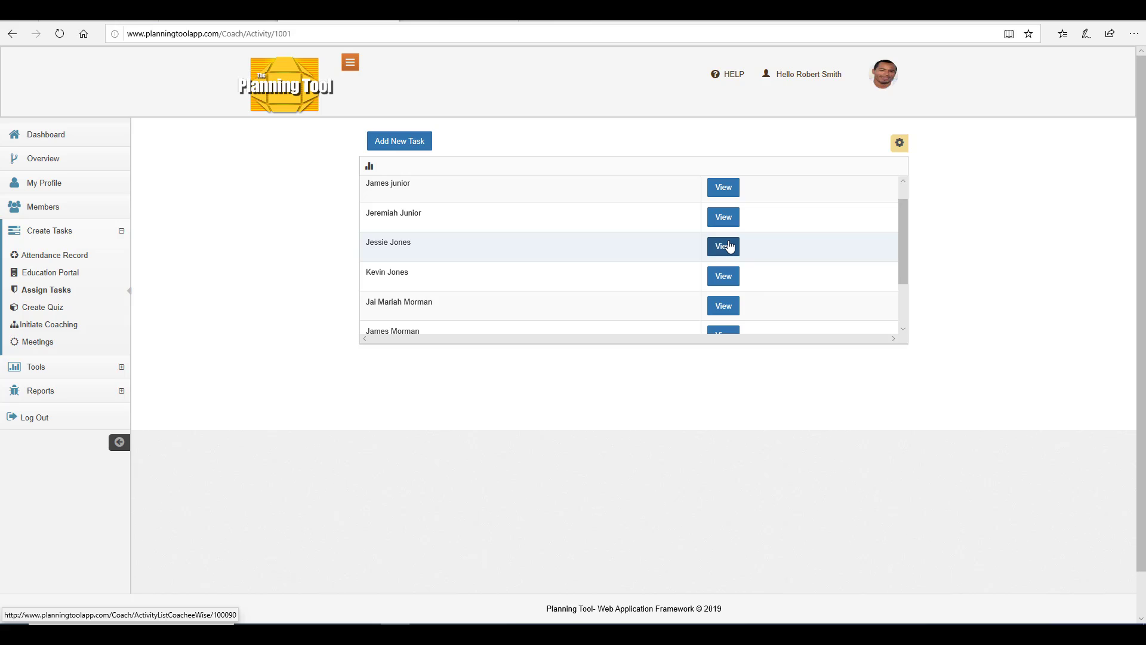
pyautogui.scroll(-1, 729, 247)
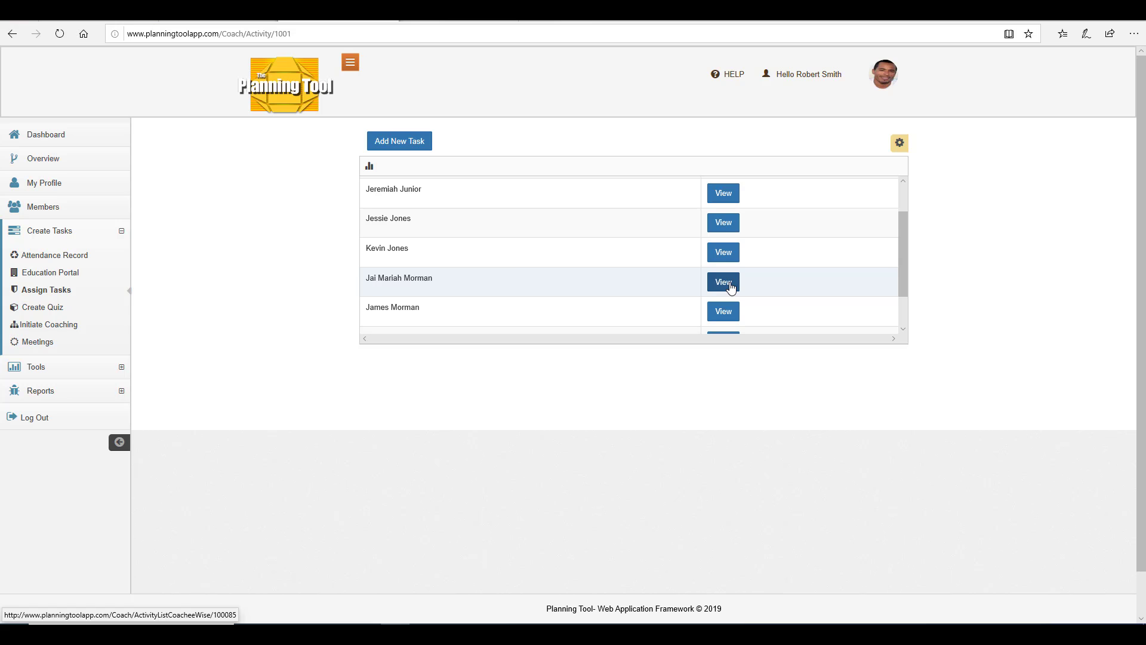
pyautogui.click(731, 285)
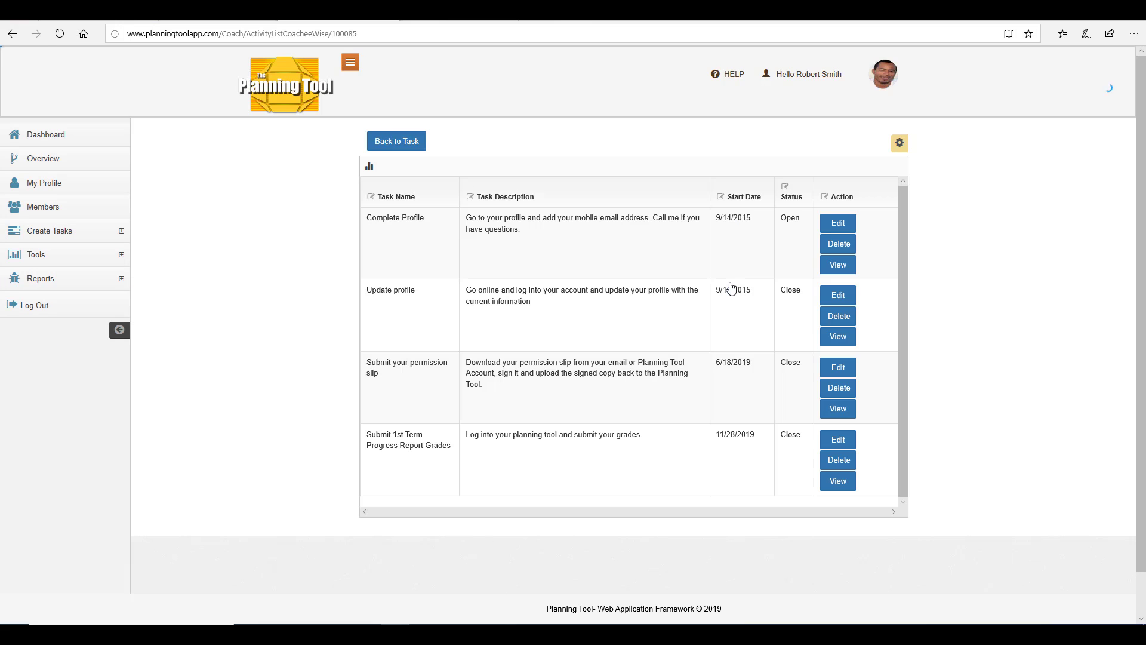
# Return to the Assign Tasks member list and reopen the same member's tasks to check their statuses.
pyautogui.scroll(-1, 721, 332)
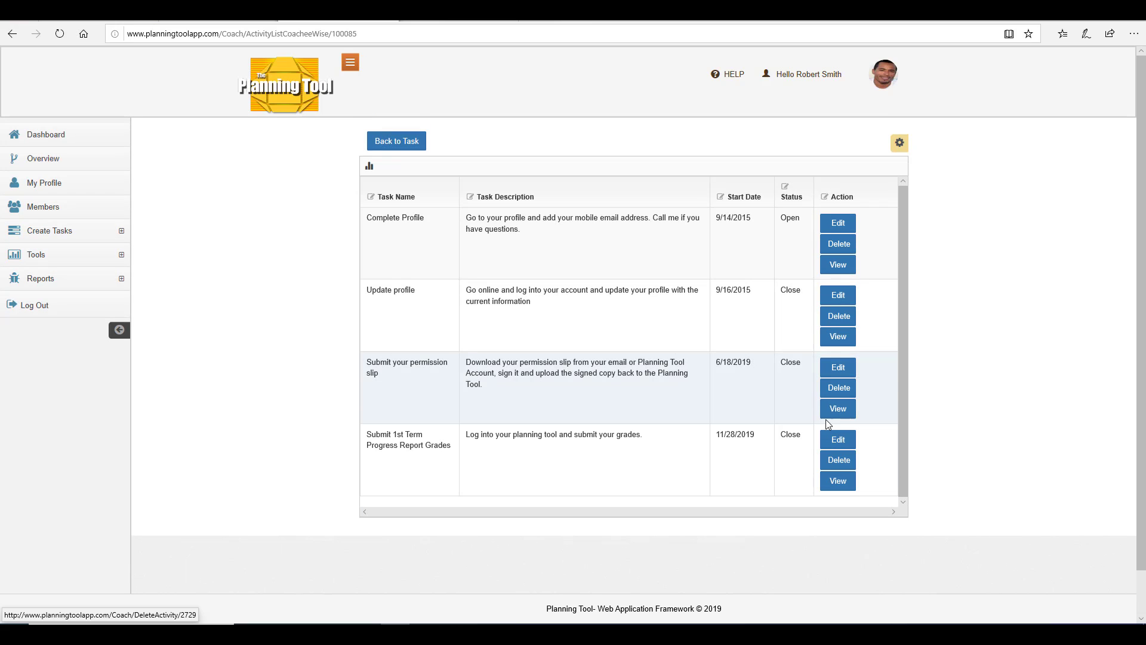
pyautogui.scroll(2, 826, 419)
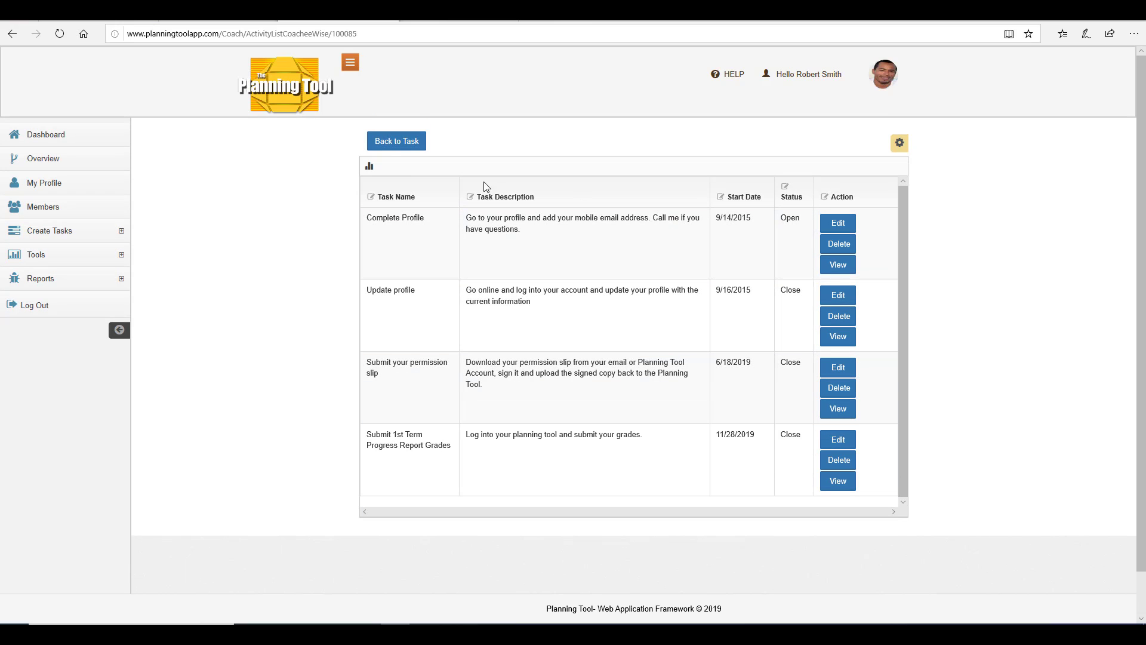
pyautogui.click(396, 144)
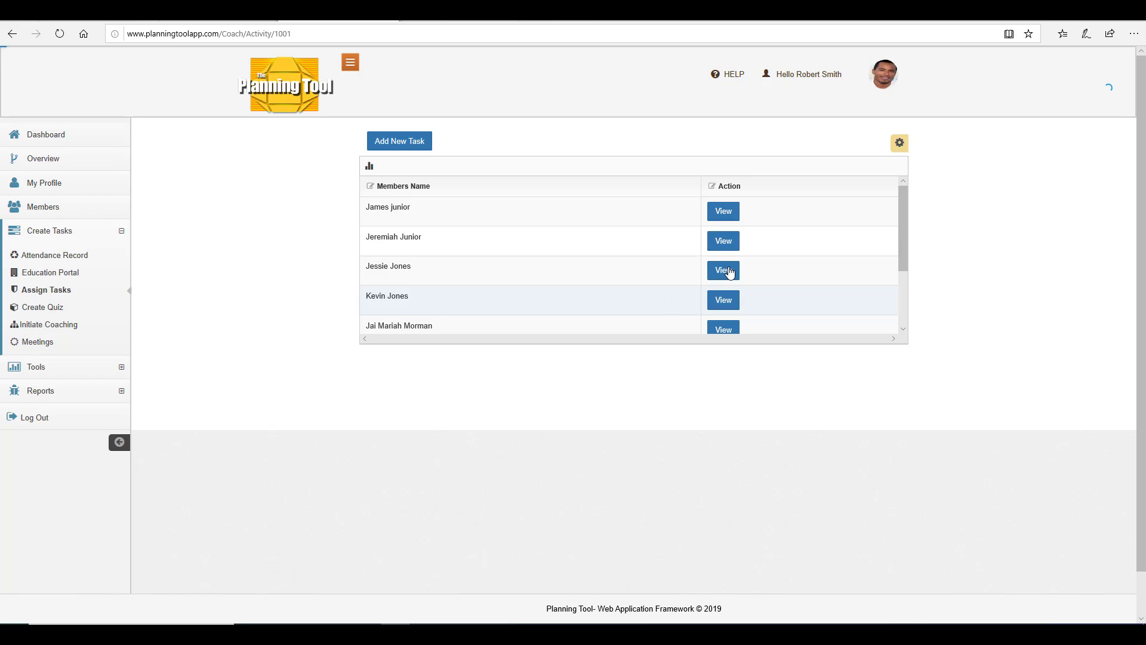
pyautogui.scroll(-1, 728, 275)
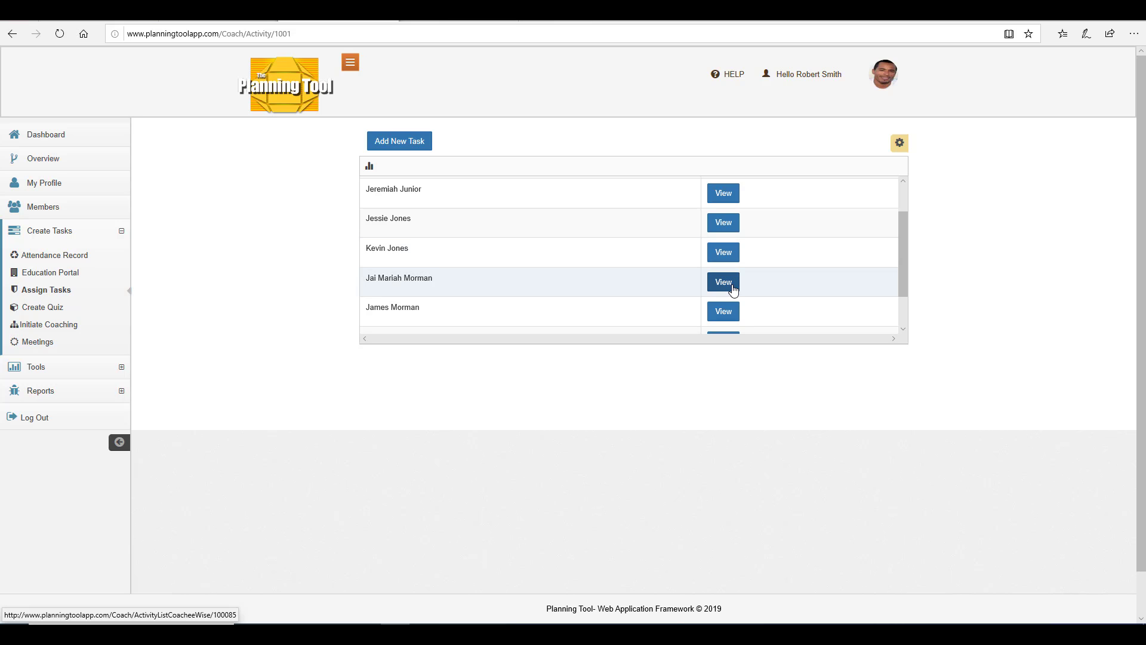
pyautogui.click(732, 288)
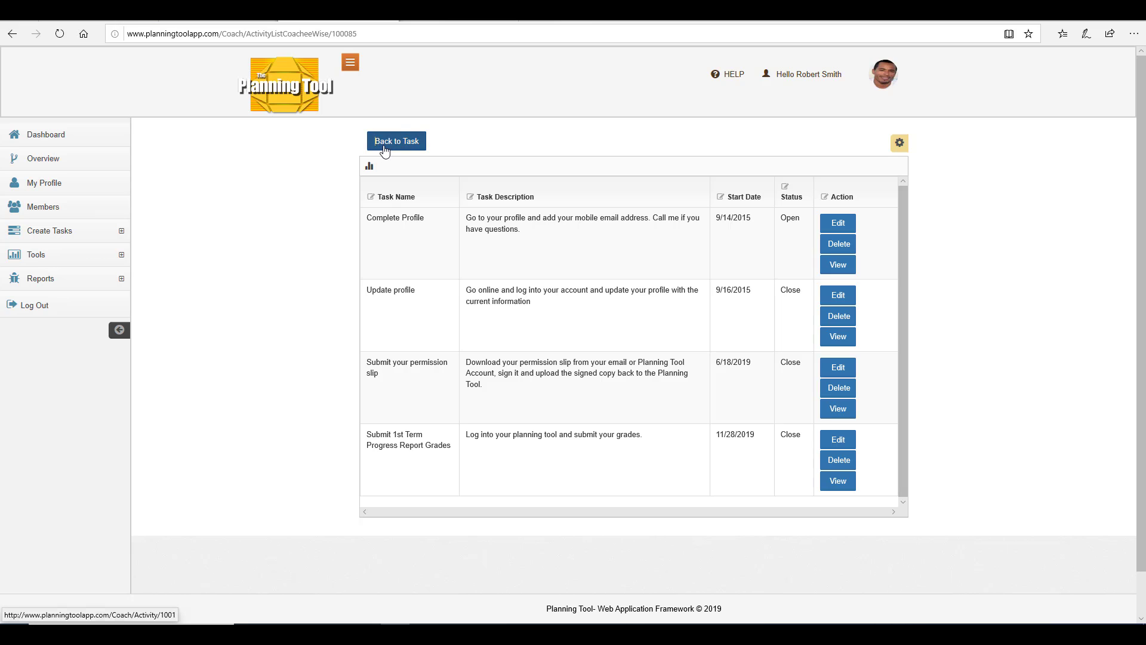
pyautogui.click(384, 143)
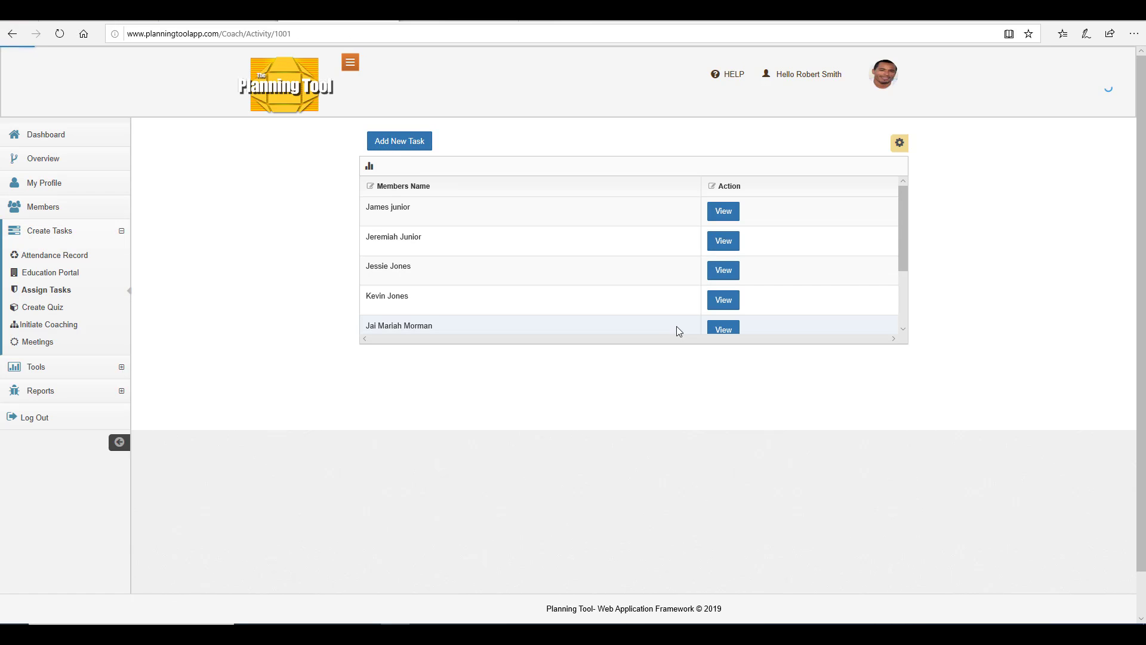
pyautogui.click(723, 330)
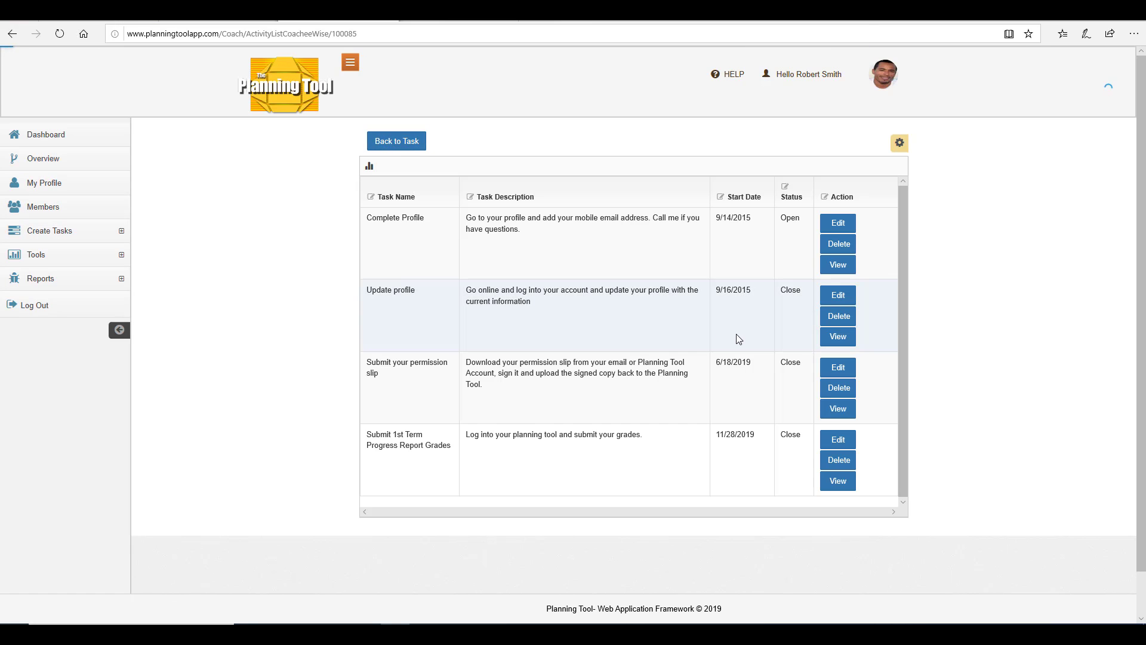
# View the details of the Submit 1st Term Progress Report Grades task and open that task for editing.
pyautogui.scroll(-2, 916, 412)
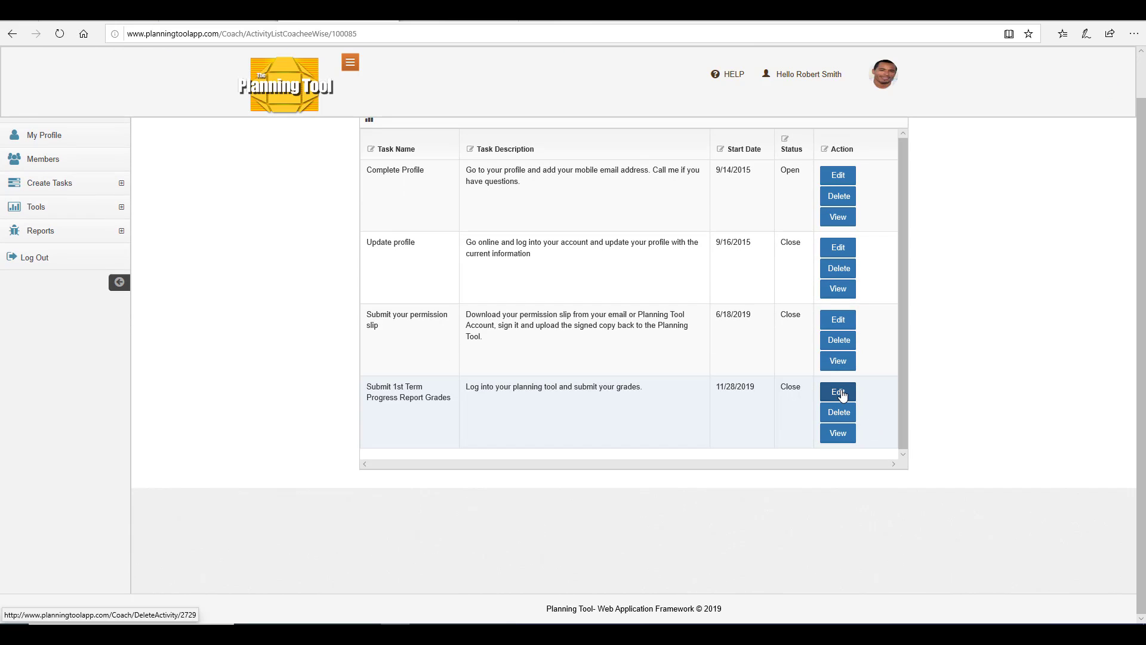
pyautogui.click(845, 435)
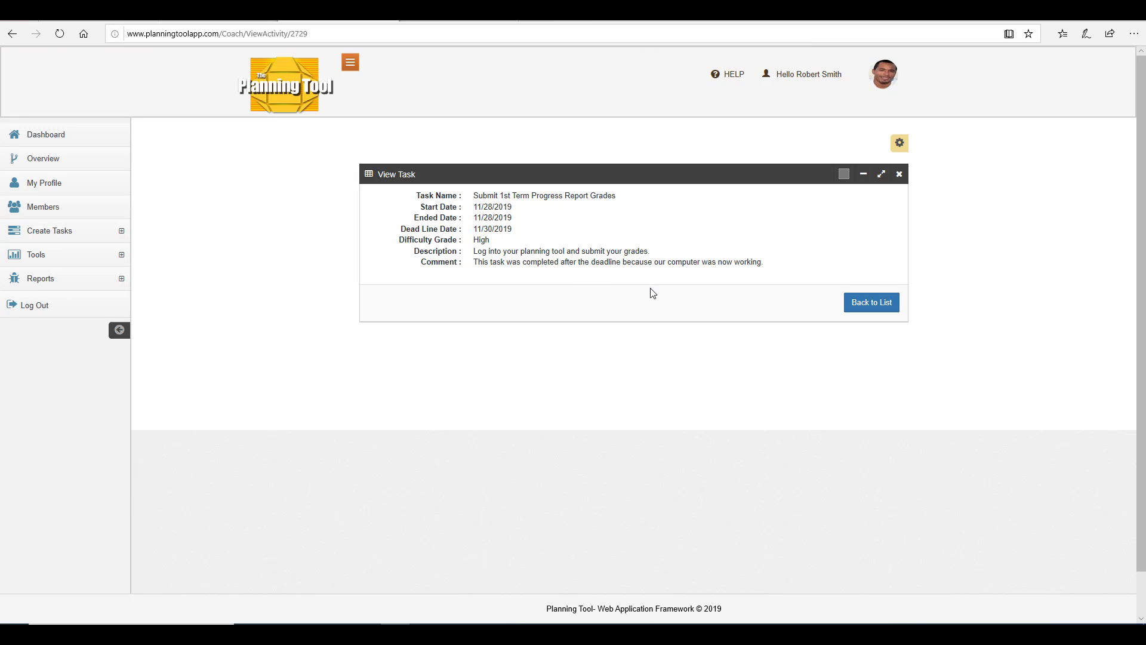
pyautogui.click(873, 304)
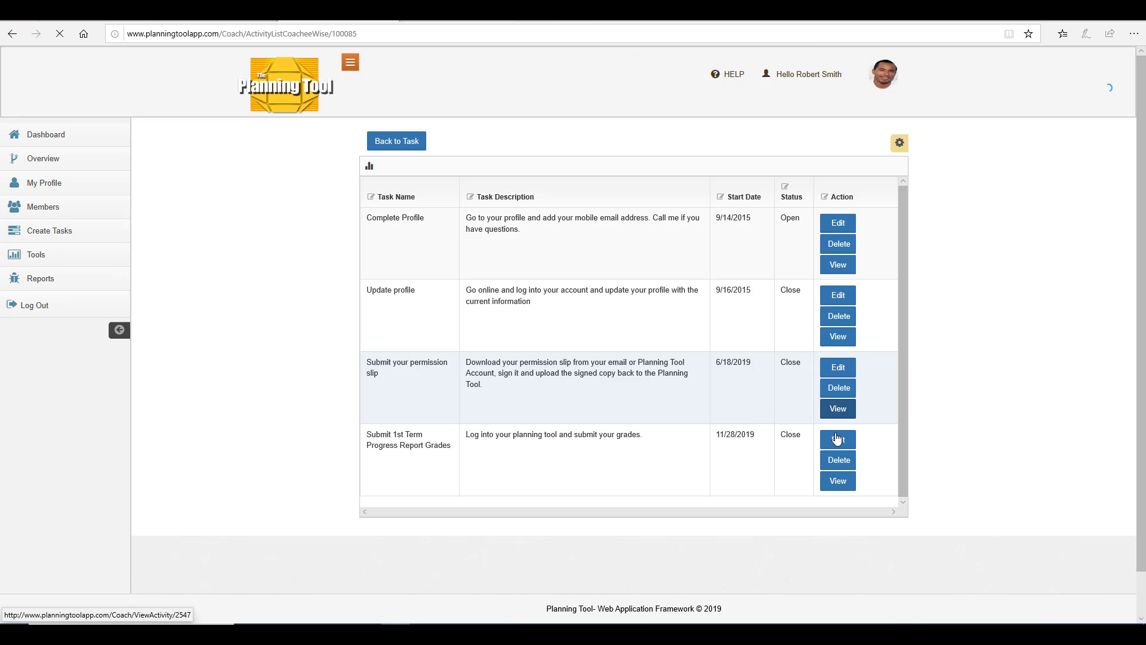
pyautogui.click(838, 441)
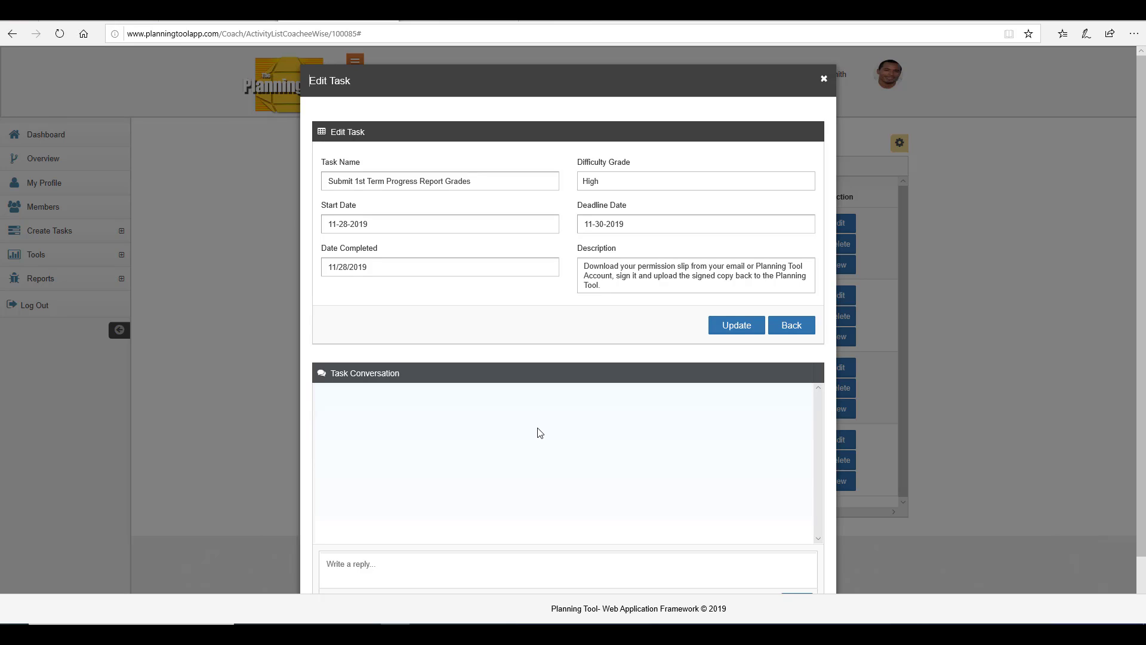
# Clear the Date Completed value of the Submit 1st Term Progress Report Grades task.
pyautogui.click(382, 267)
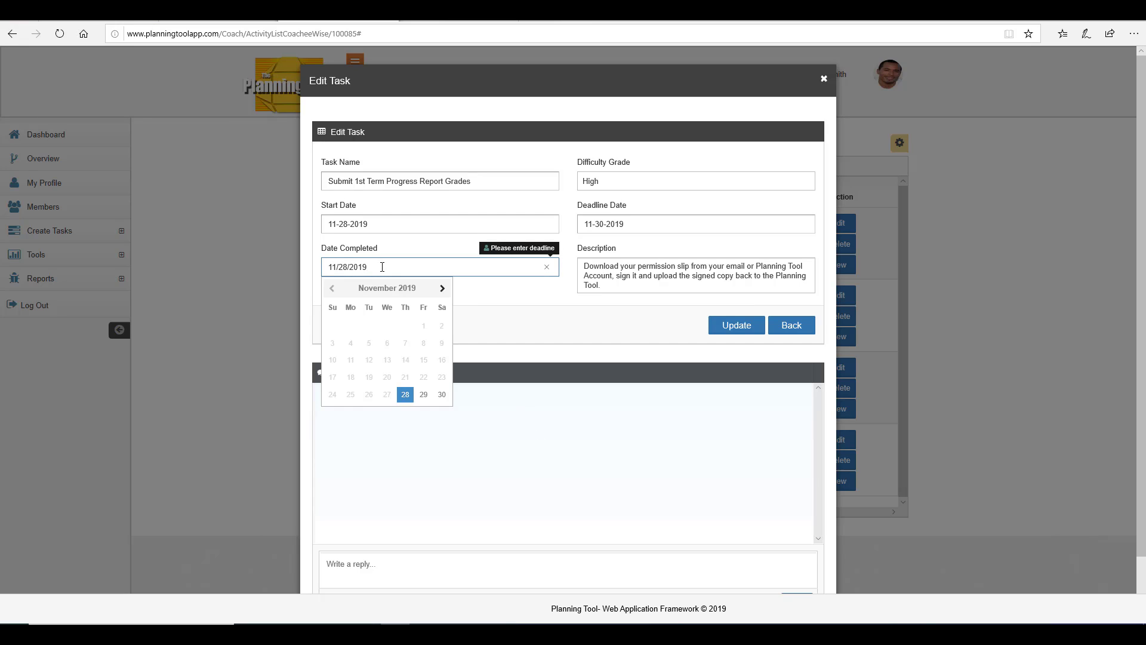
pyautogui.click(473, 304)
pyautogui.click(461, 269)
pyautogui.click(482, 307)
pyautogui.click(456, 272)
pyautogui.tripleClick(390, 268)
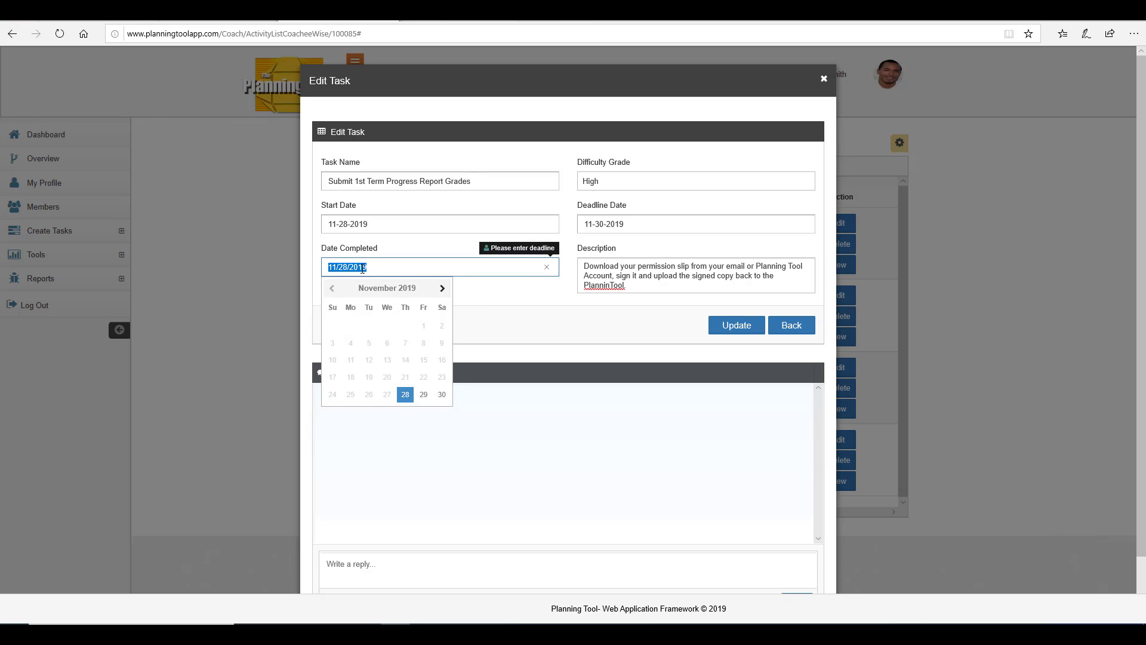
pyautogui.click(547, 267)
pyautogui.click(514, 329)
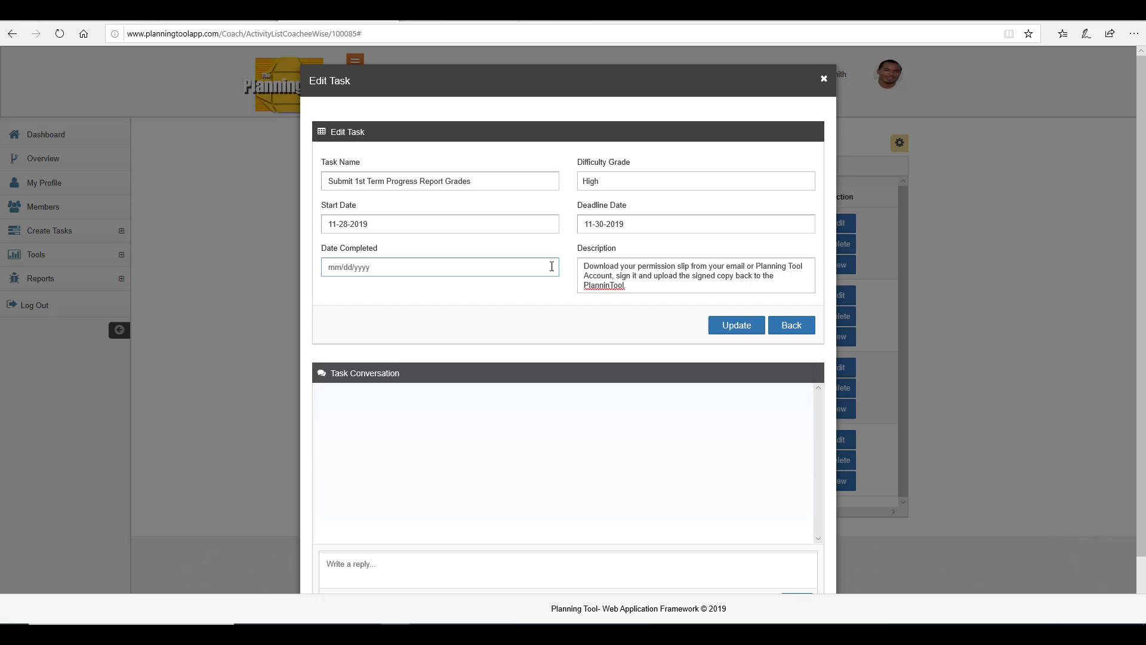
# Correct the description's ending to "Planning Tool." and save the task update.
pyautogui.click(612, 282)
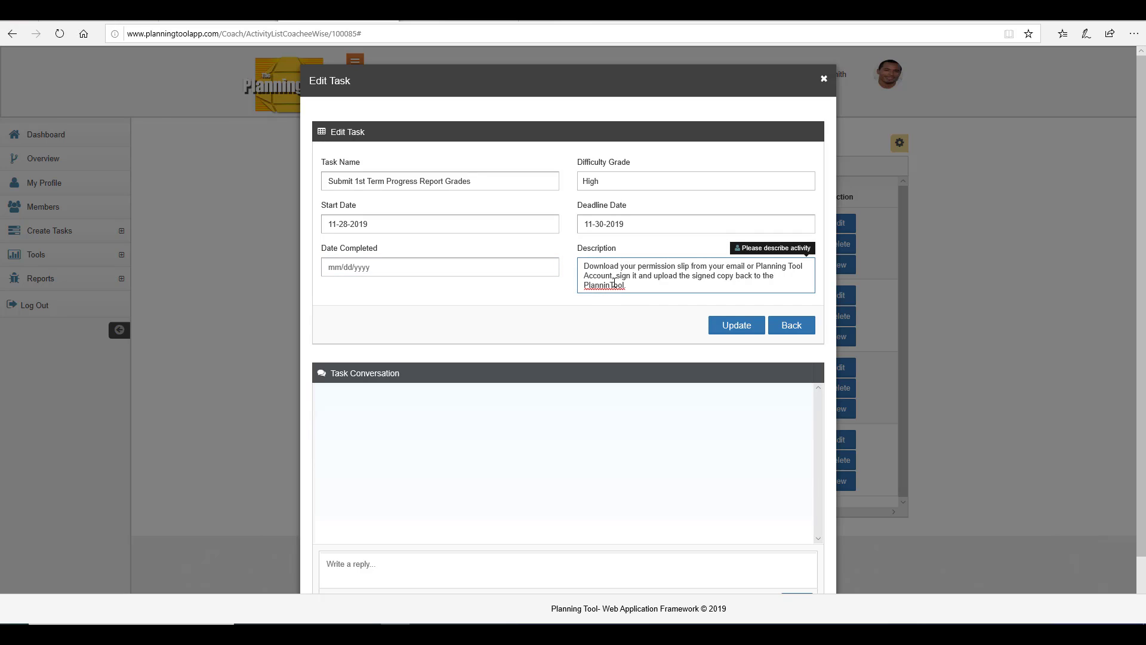
pyautogui.write('g')
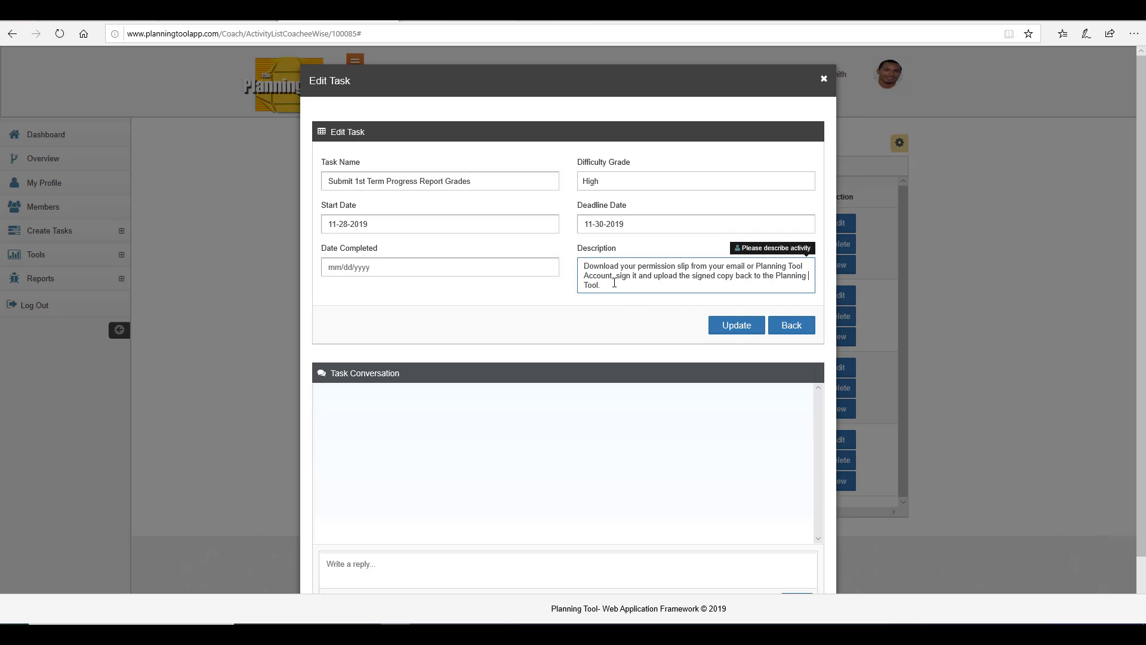
pyautogui.click(744, 332)
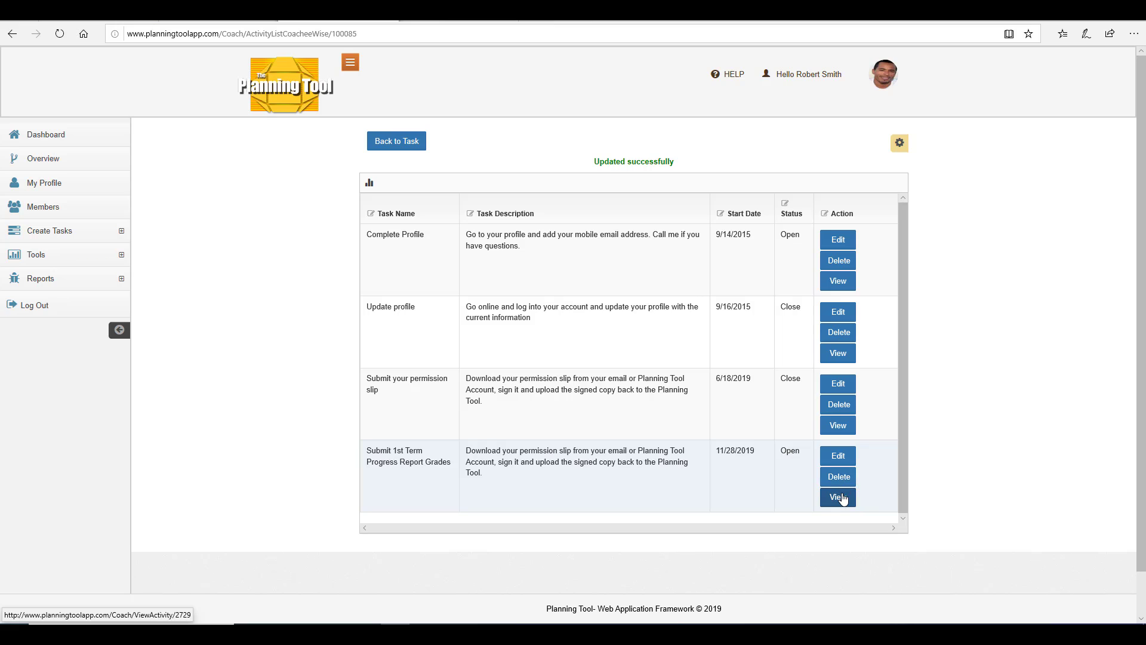
# Reopen the Submit 1st Term Progress Report Grades task for editing and post a greeting with "Please let me know if you will be late on a task.".
pyautogui.click(836, 457)
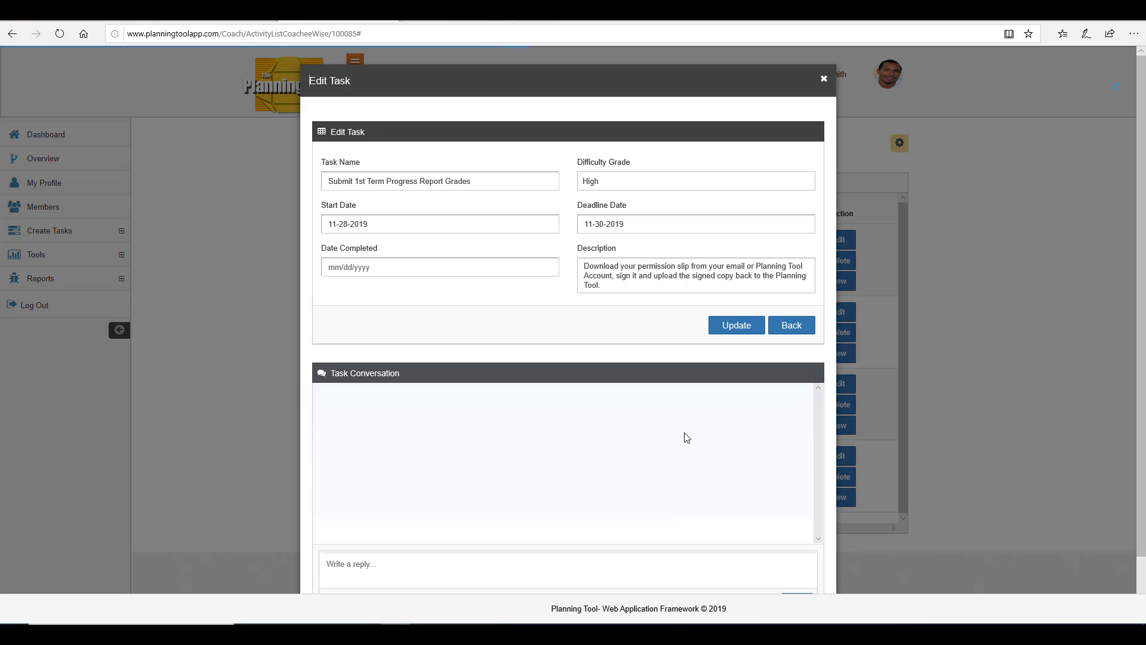
pyautogui.scroll(-2, 847, 467)
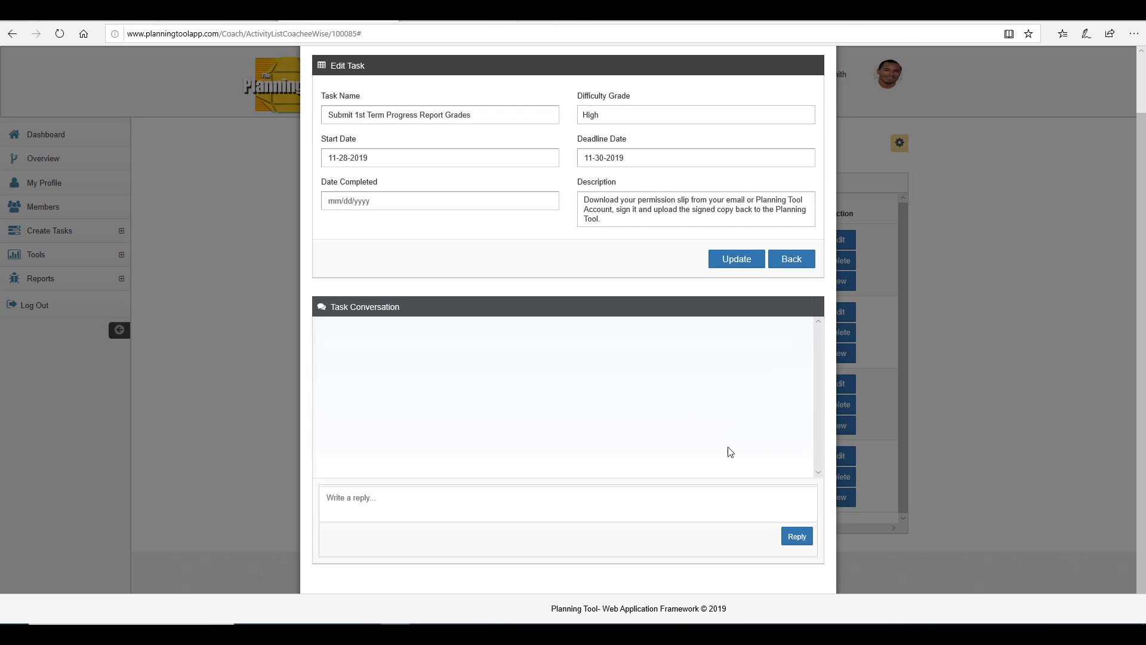
pyautogui.click(562, 512)
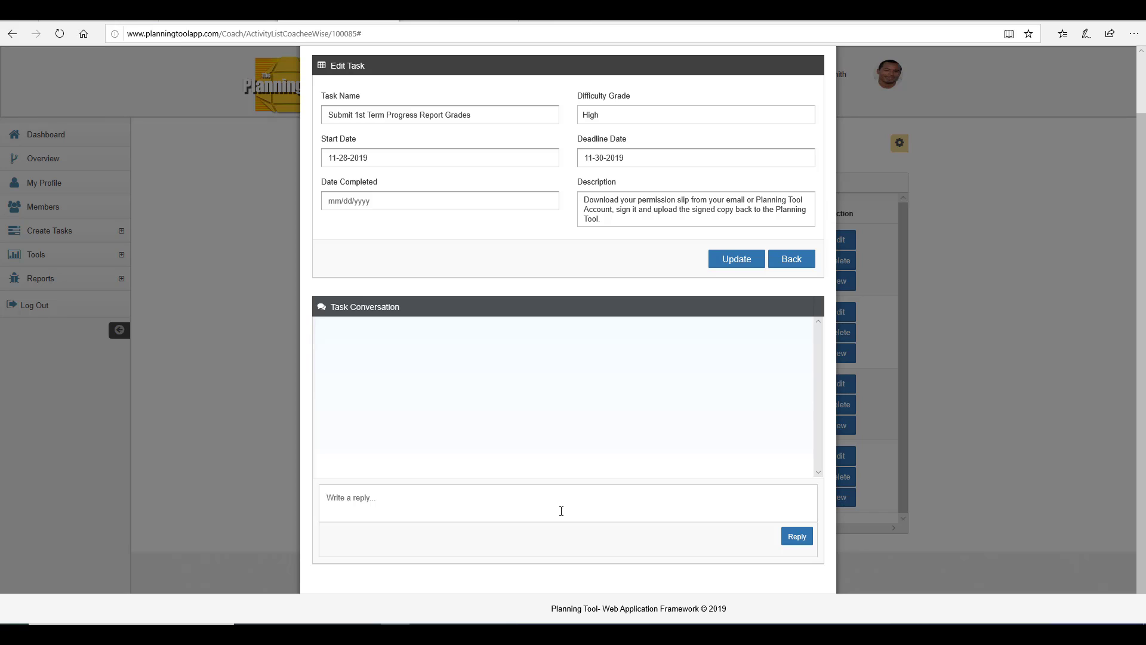
pyautogui.write('H')
pyautogui.write('ello Jai, Please lte me')
pyautogui.press('BackSpace')
pyautogui.press('BackSpace')
pyautogui.press('BackSpace')
pyautogui.press('BackSpace')
pyautogui.write('know if you will be late on a task.')
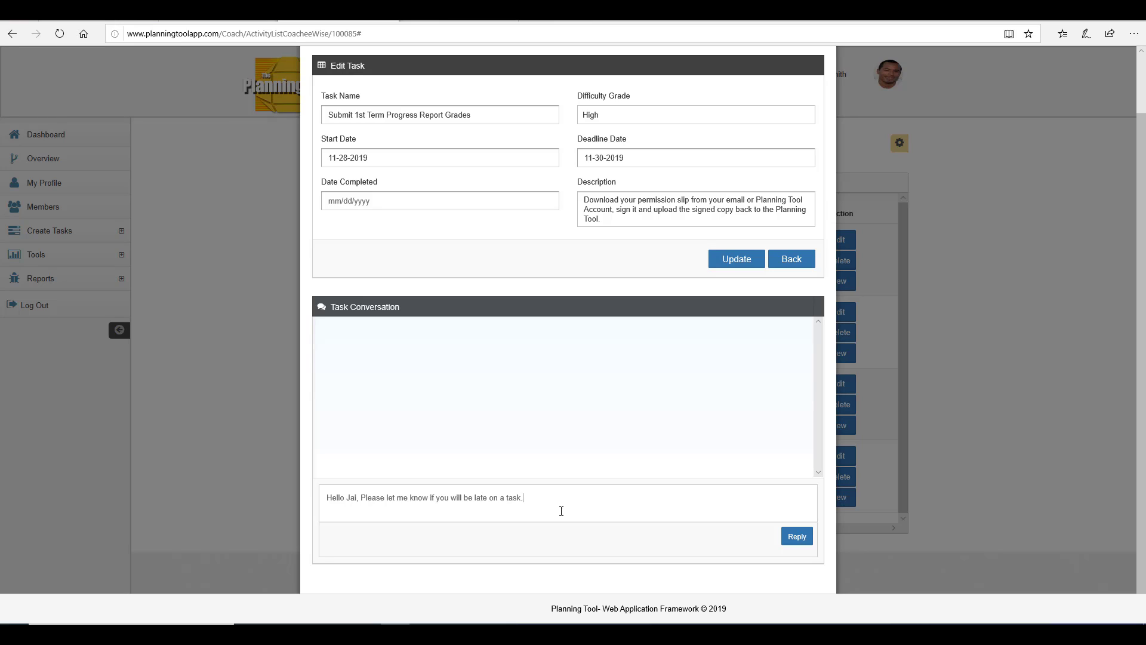
pyautogui.click(798, 536)
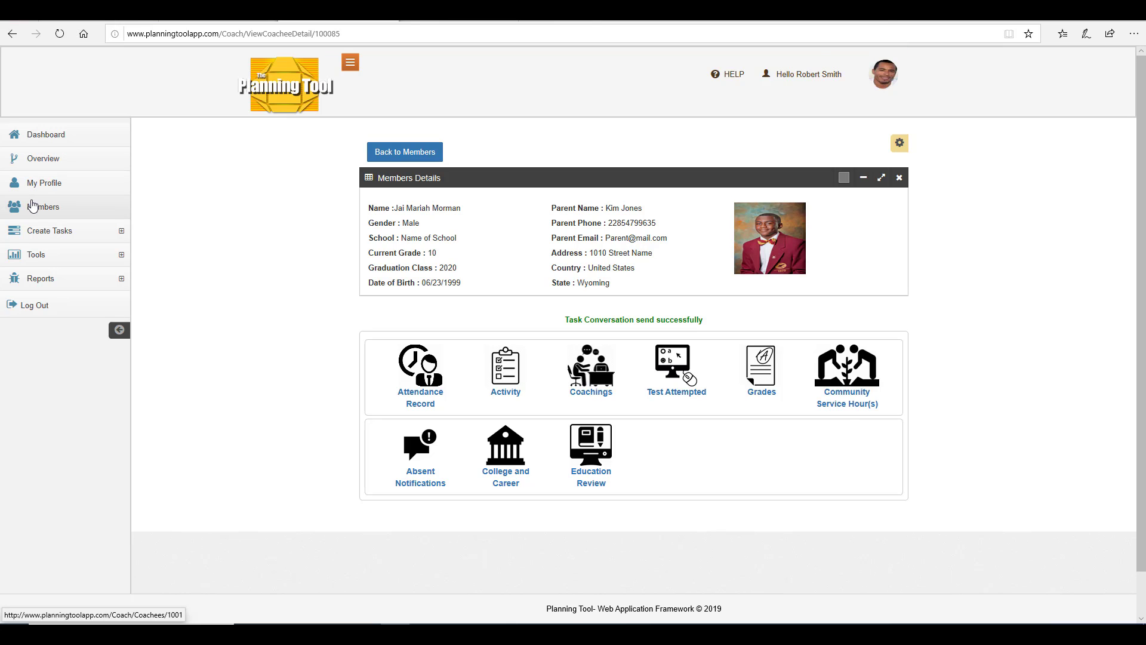
# Under Assign Tasks, reopen the same member's Submit 1st Term Progress Report Grades task, review its conversation, and close it.
pyautogui.click(62, 231)
pyautogui.click(62, 291)
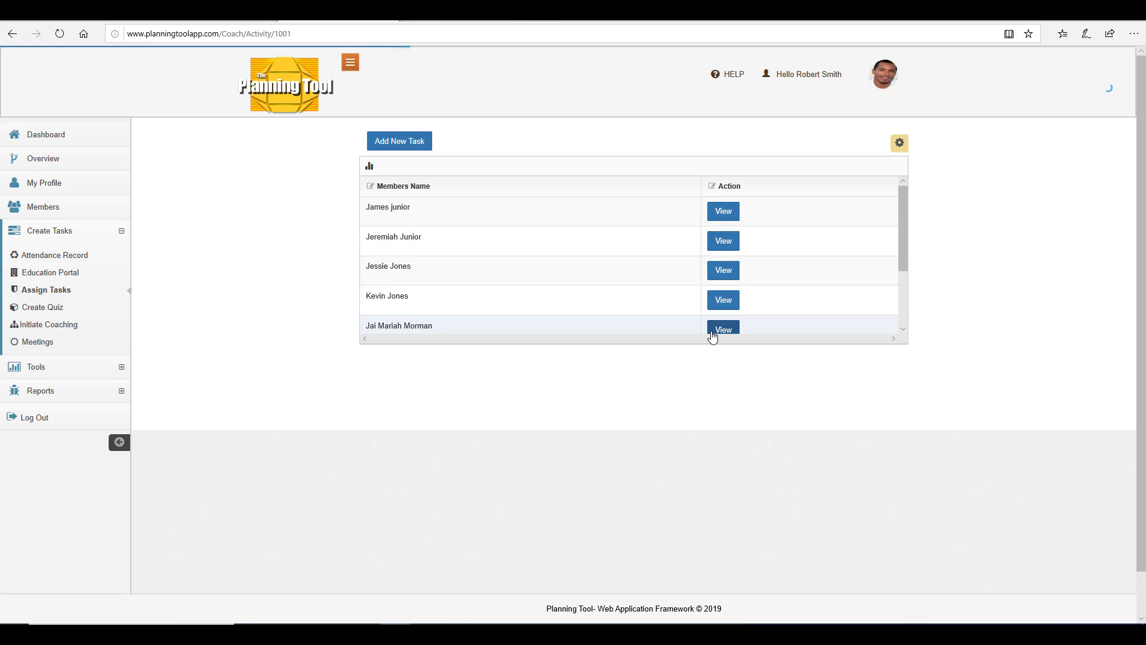
pyautogui.click(721, 330)
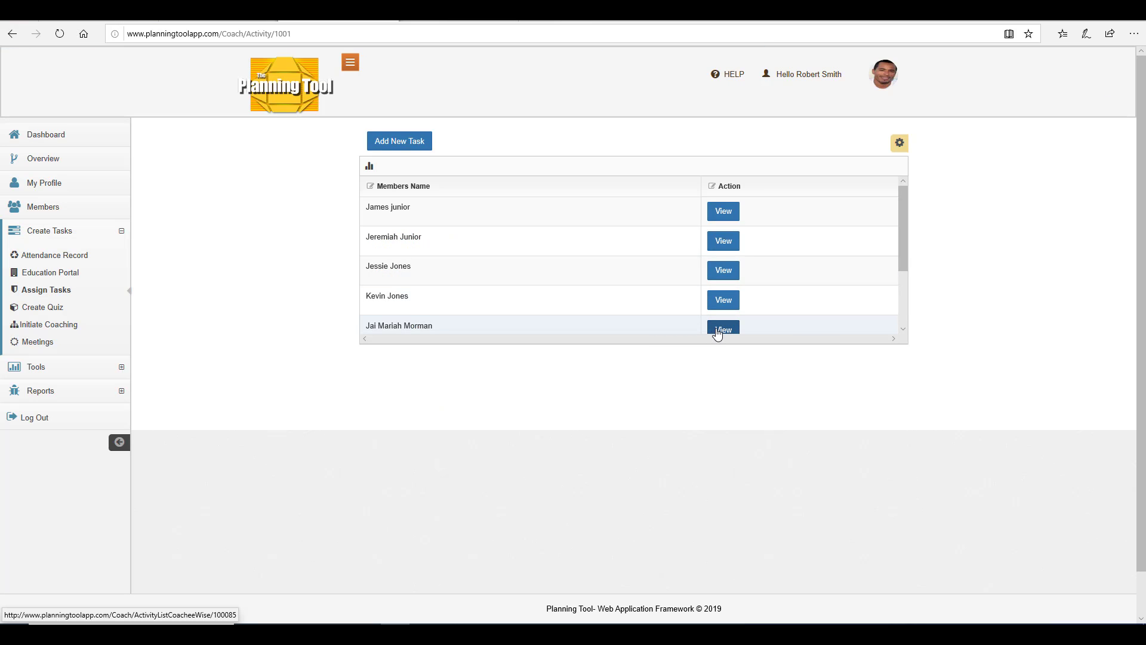
pyautogui.scroll(-1, 704, 307)
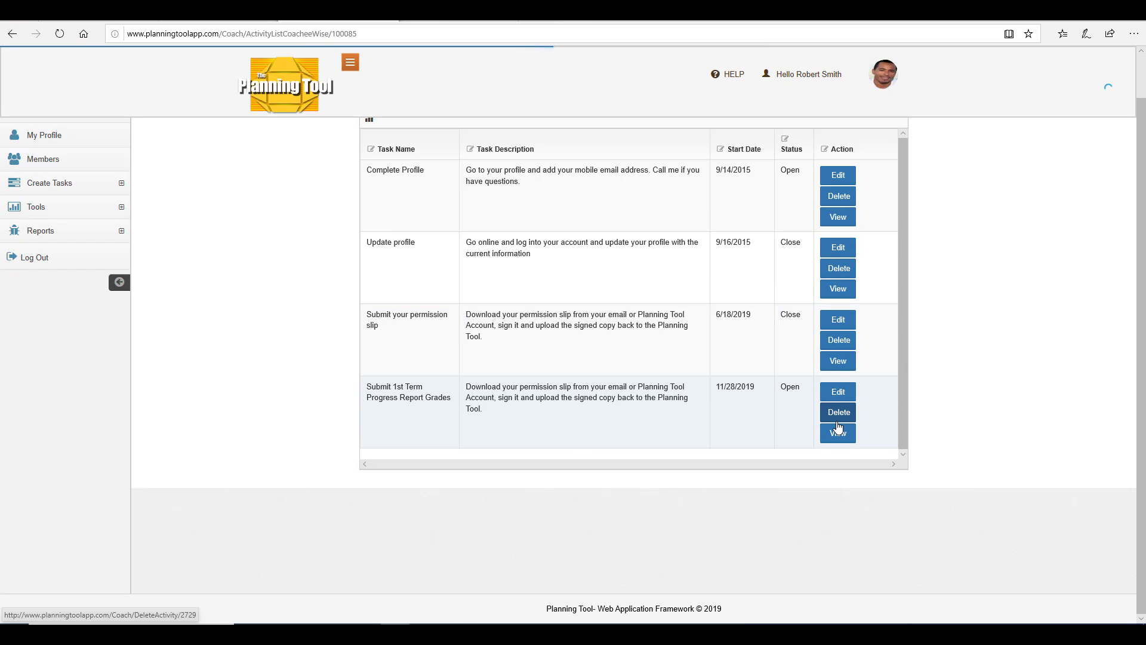
pyautogui.click(841, 397)
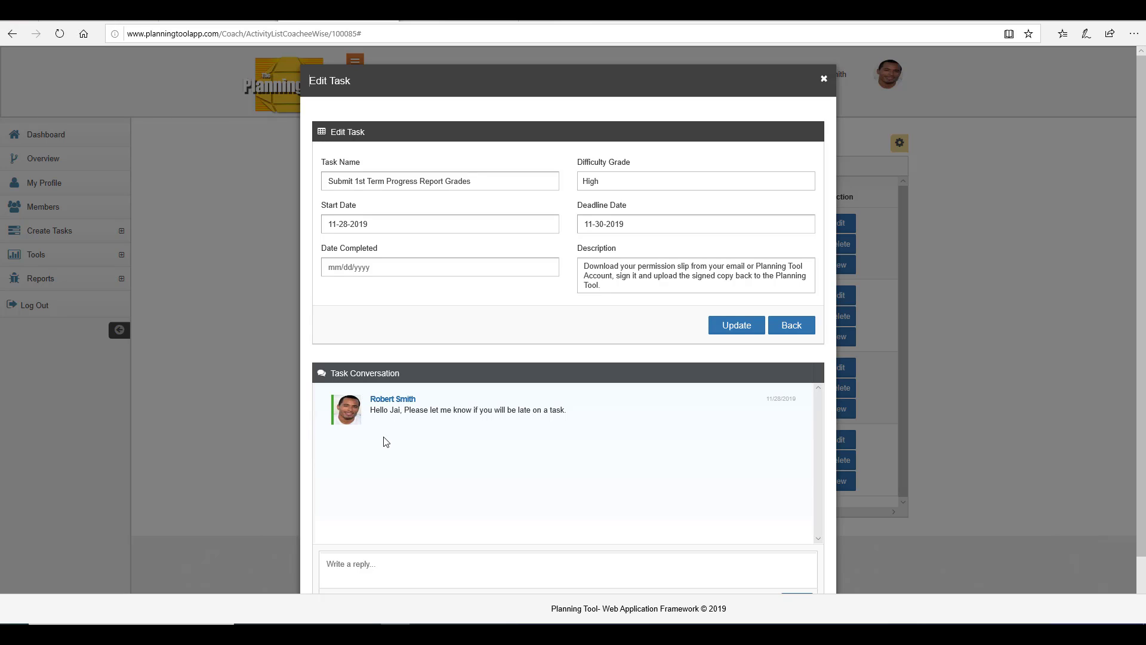
pyautogui.scroll(-2, 833, 371)
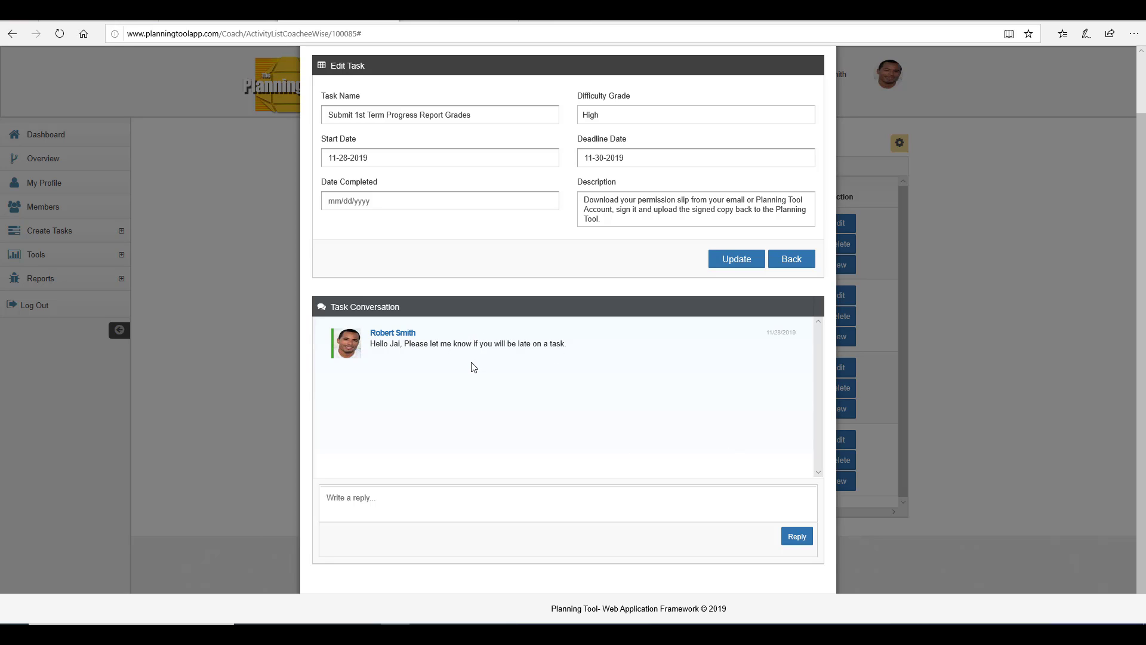
pyautogui.scroll(2, 466, 331)
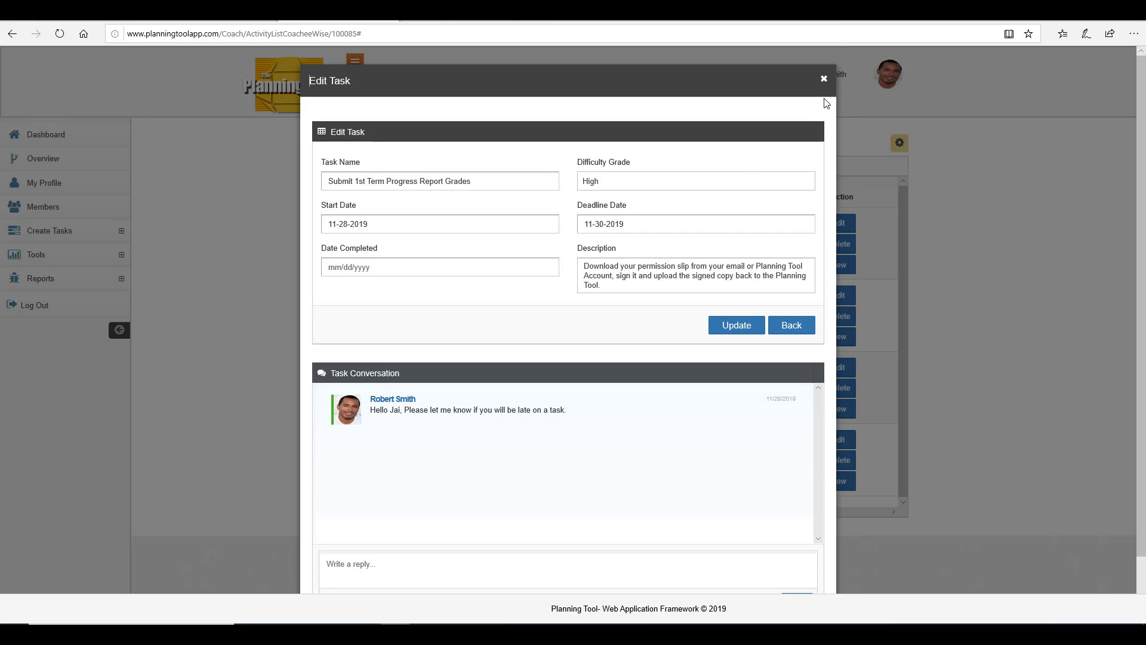
pyautogui.click(825, 79)
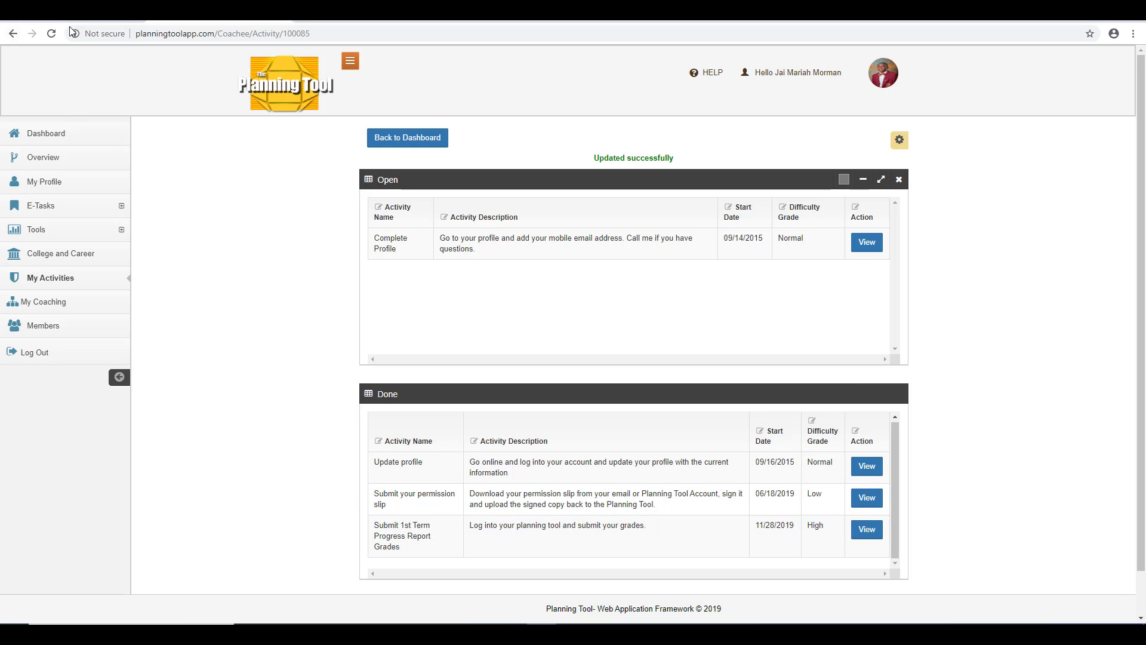
# Switch to the member's window, refresh My Activities, and open the Submit 1st Term Progress Report Grades activity's conversation.
pyautogui.click(51, 34)
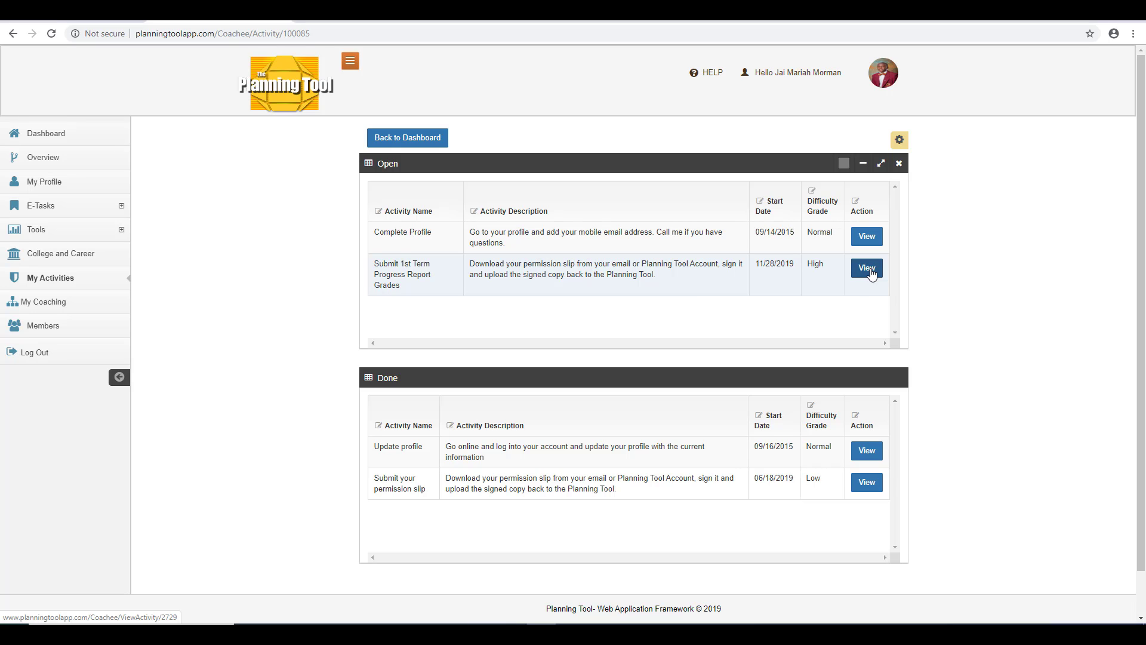
pyautogui.click(871, 273)
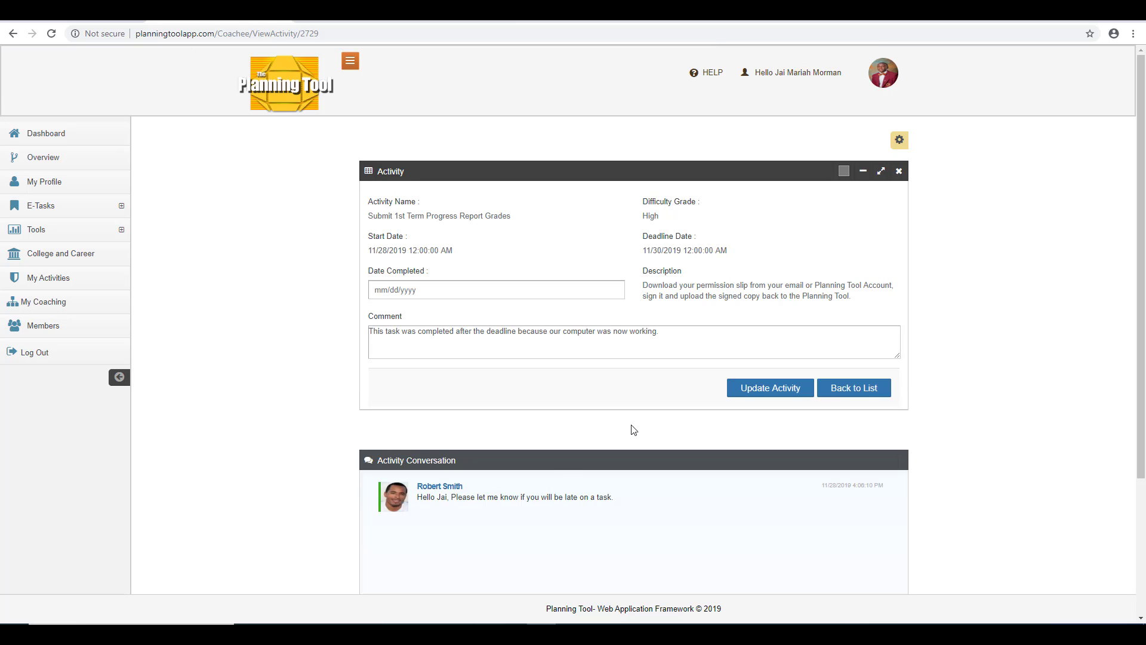
pyautogui.scroll(-2, 478, 497)
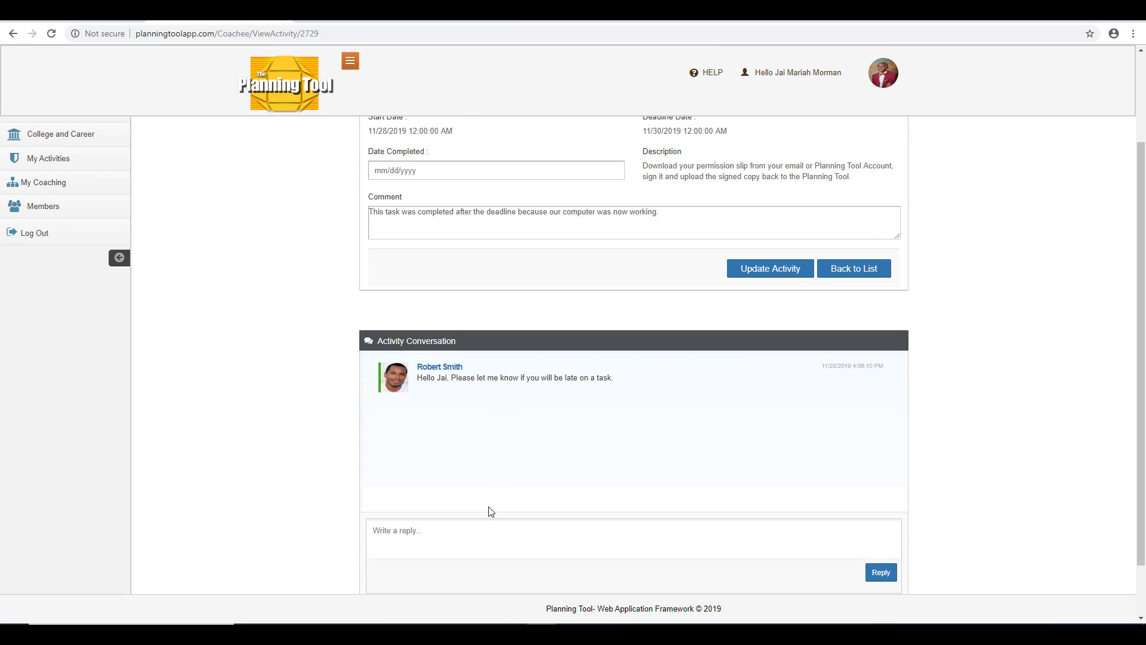
# Reply "Yes sir, I will to this next time." in the Activity Conversation and review the posted messages.
pyautogui.click(476, 538)
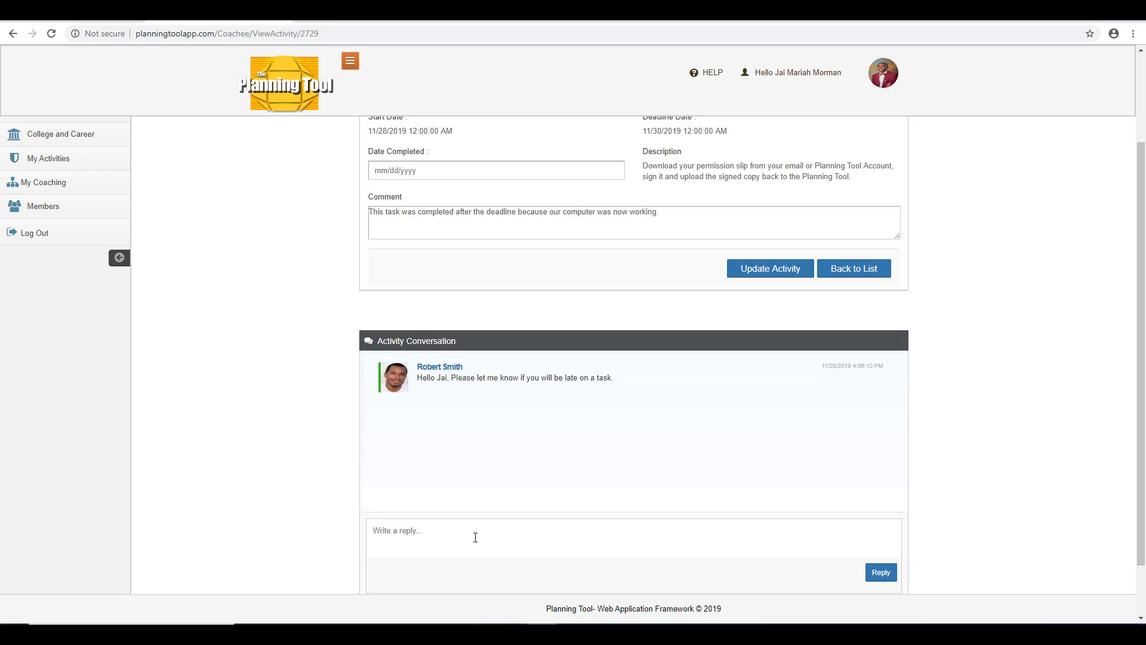
pyautogui.write('Yes sir, I will to this nt')
pyautogui.press('BackSpace')
pyautogui.press('BackSpace')
pyautogui.click(882, 574)
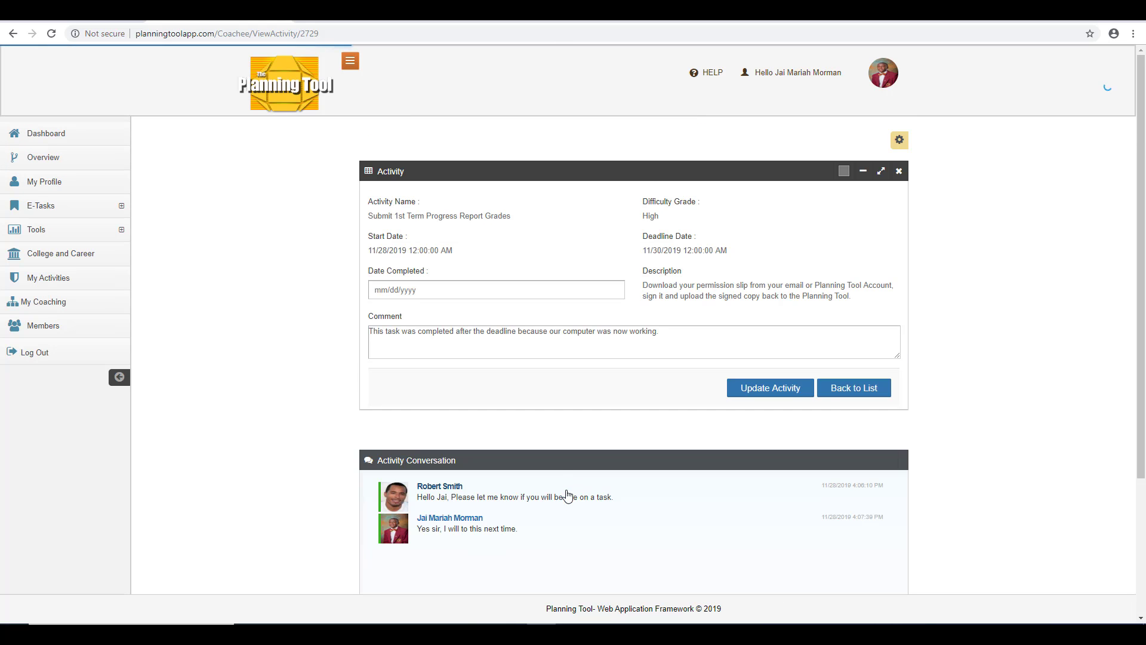
pyautogui.scroll(-3, 498, 522)
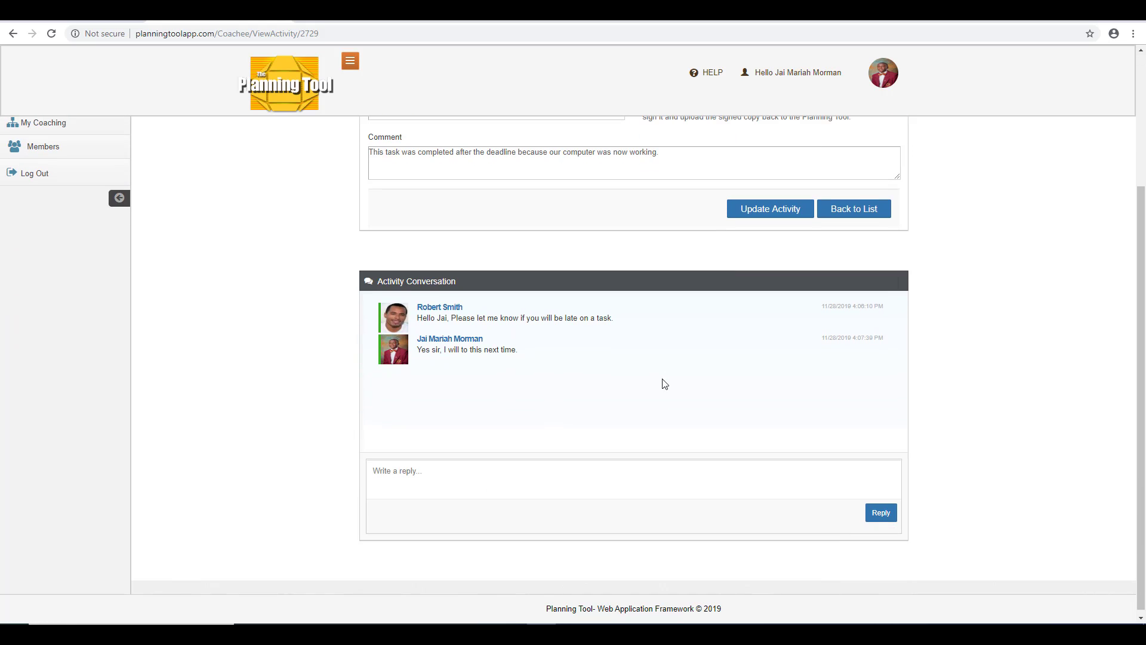
pyautogui.scroll(3, 670, 406)
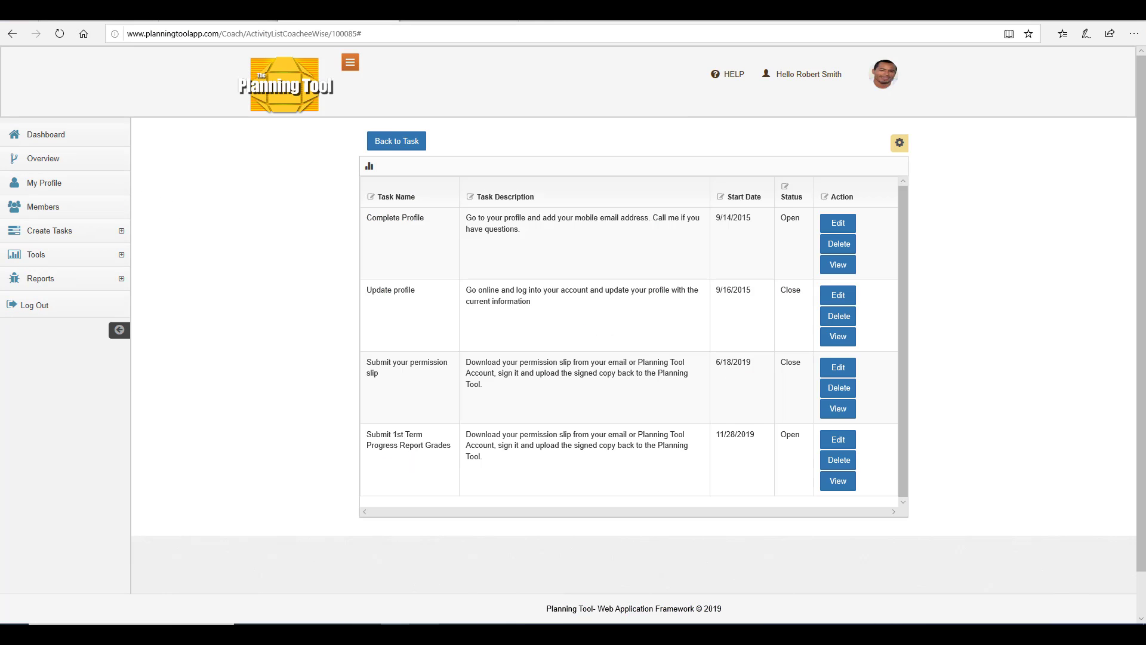
# In the coach's window, view the Submit 1st Term Progress Report Grades task's details, then check its conversation in the edit form and close it.
pyautogui.click(838, 481)
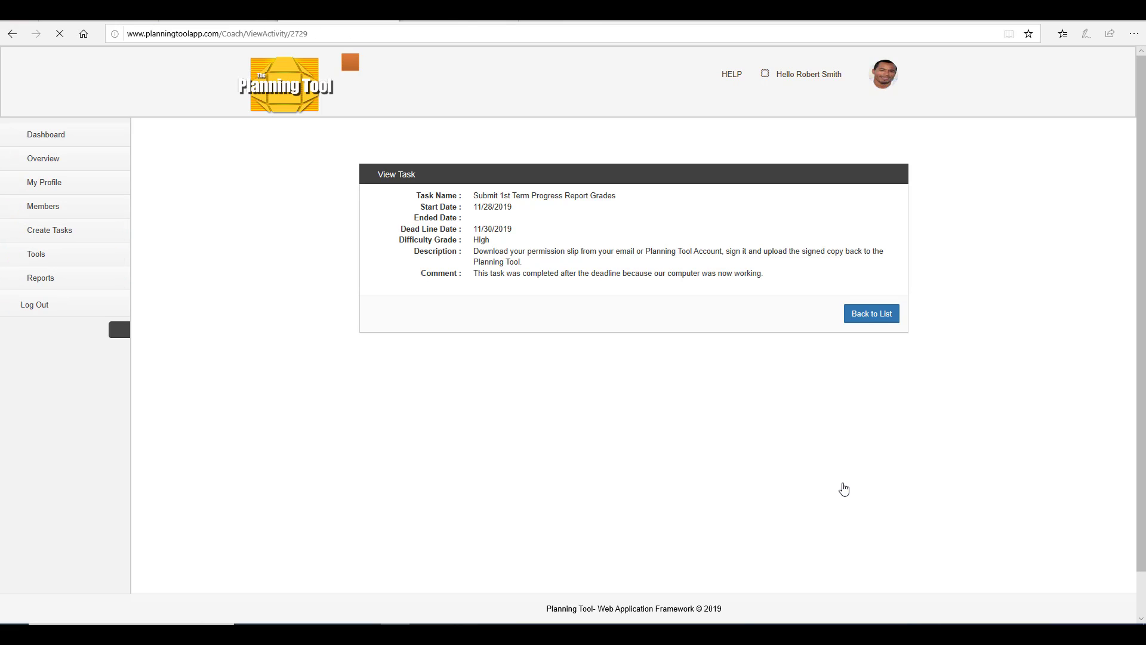
pyautogui.click(856, 317)
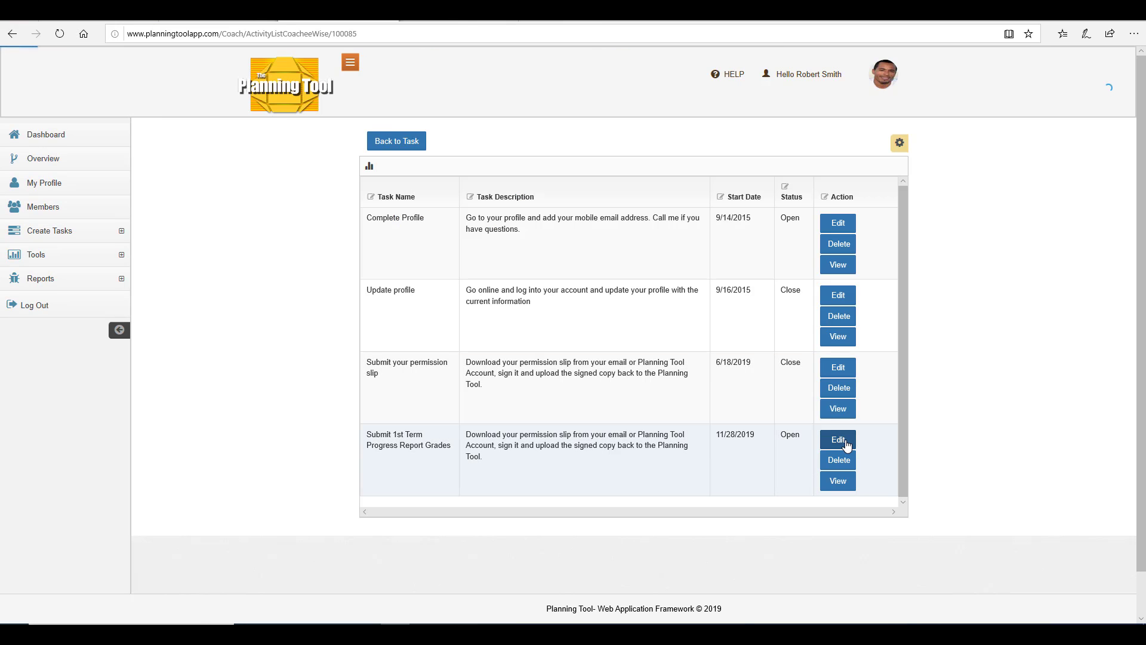
pyautogui.click(843, 442)
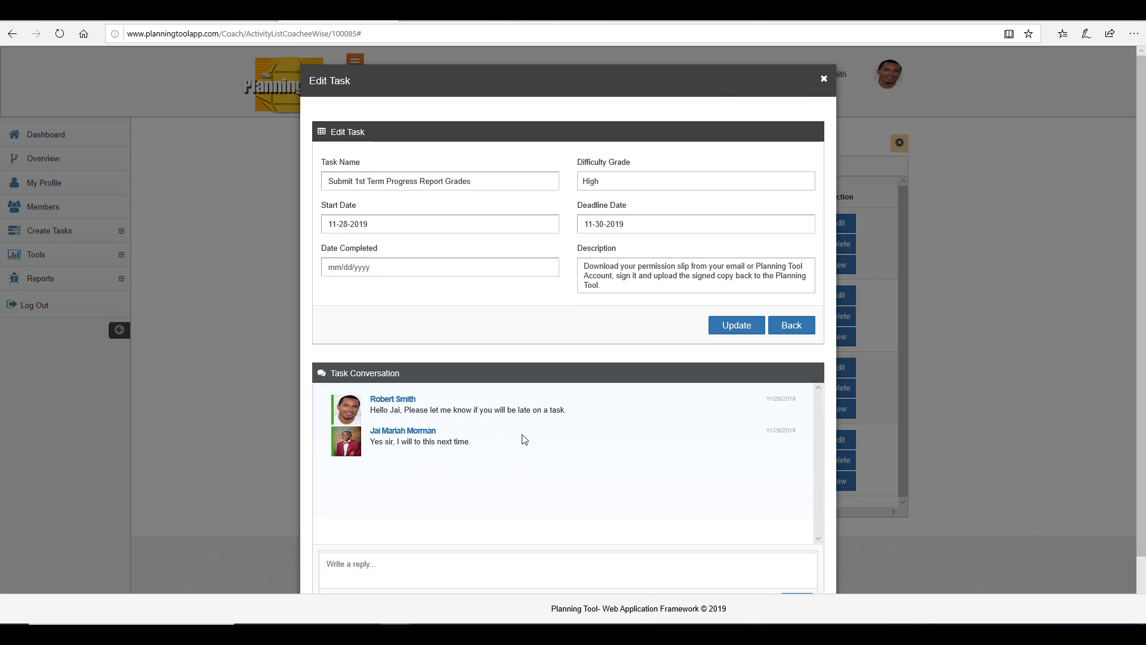
pyautogui.click(825, 82)
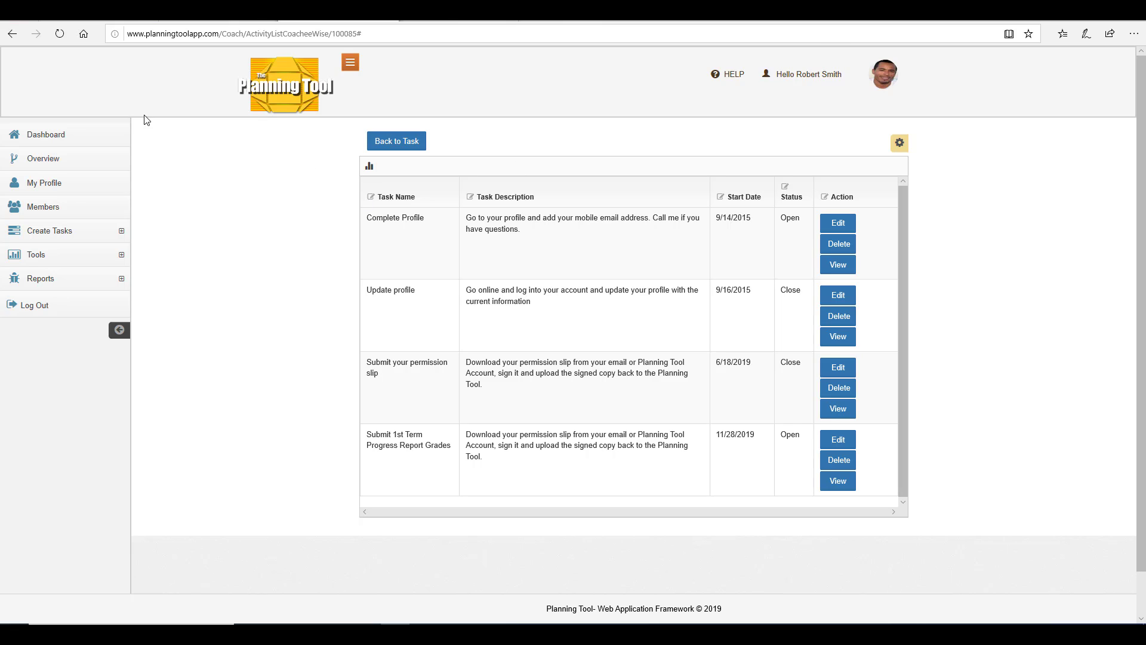
# Return to the dashboard, open the Activity Report, and examine each member's open and done activities and completion percentage.
pyautogui.click(80, 144)
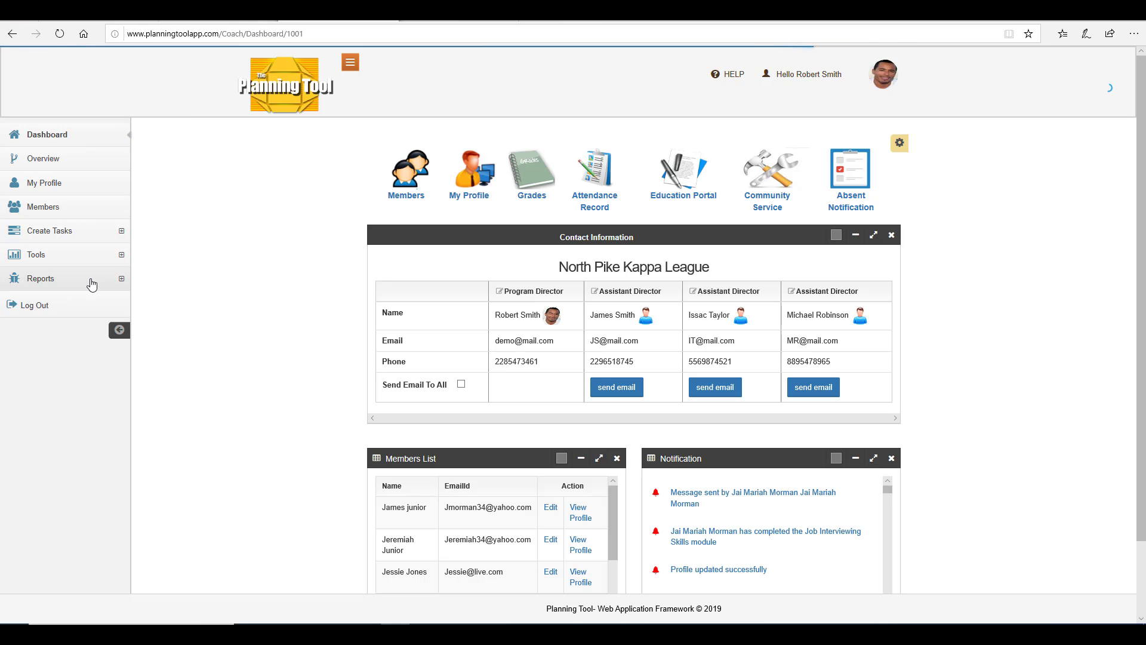
pyautogui.click(92, 285)
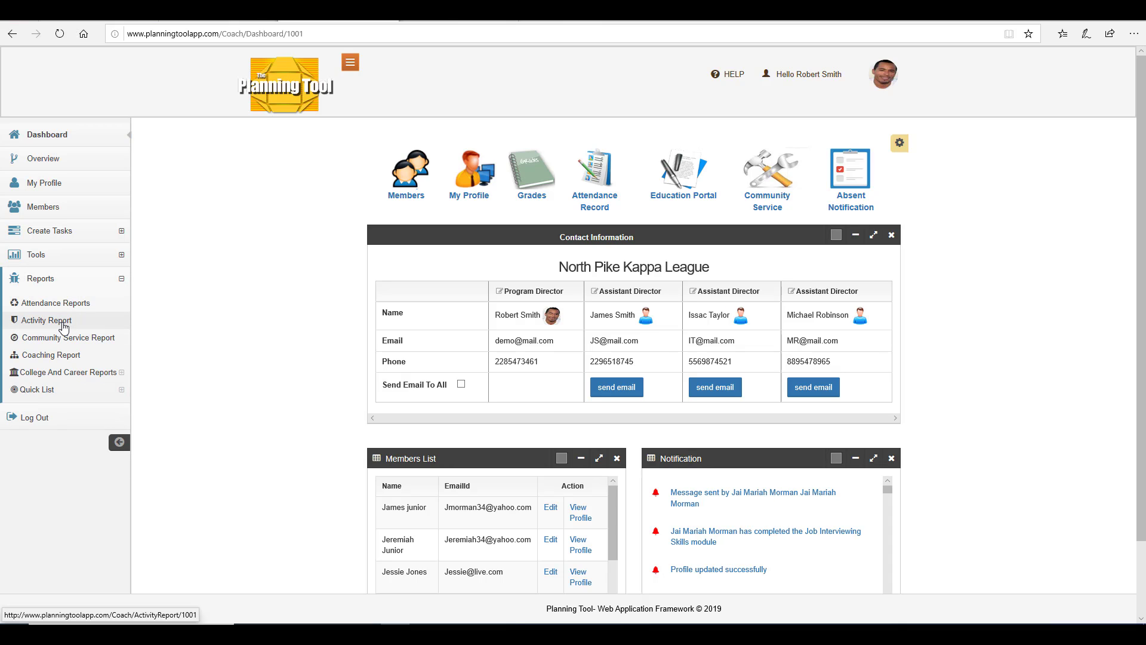
pyautogui.click(64, 326)
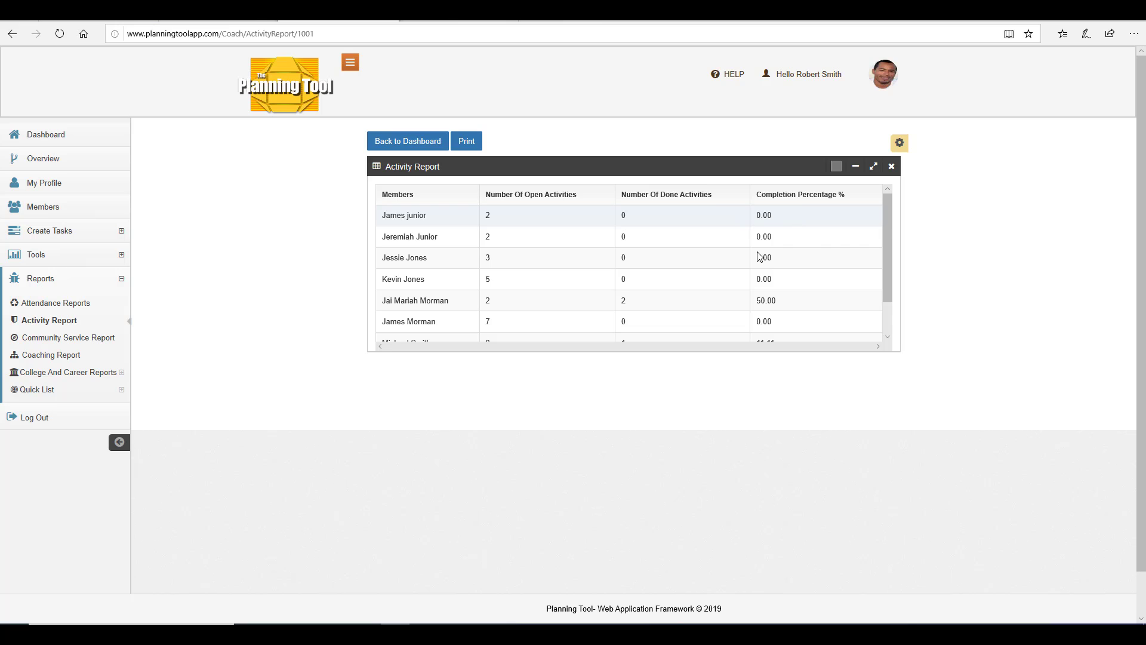
pyautogui.scroll(-1, 759, 257)
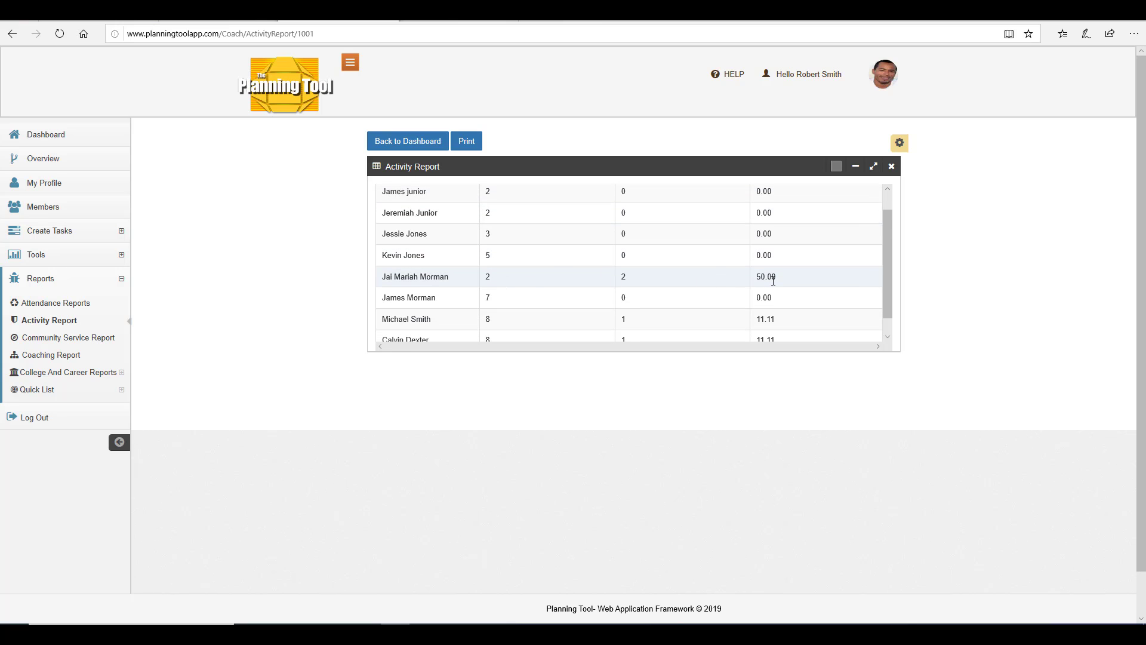
pyautogui.scroll(1, 580, 294)
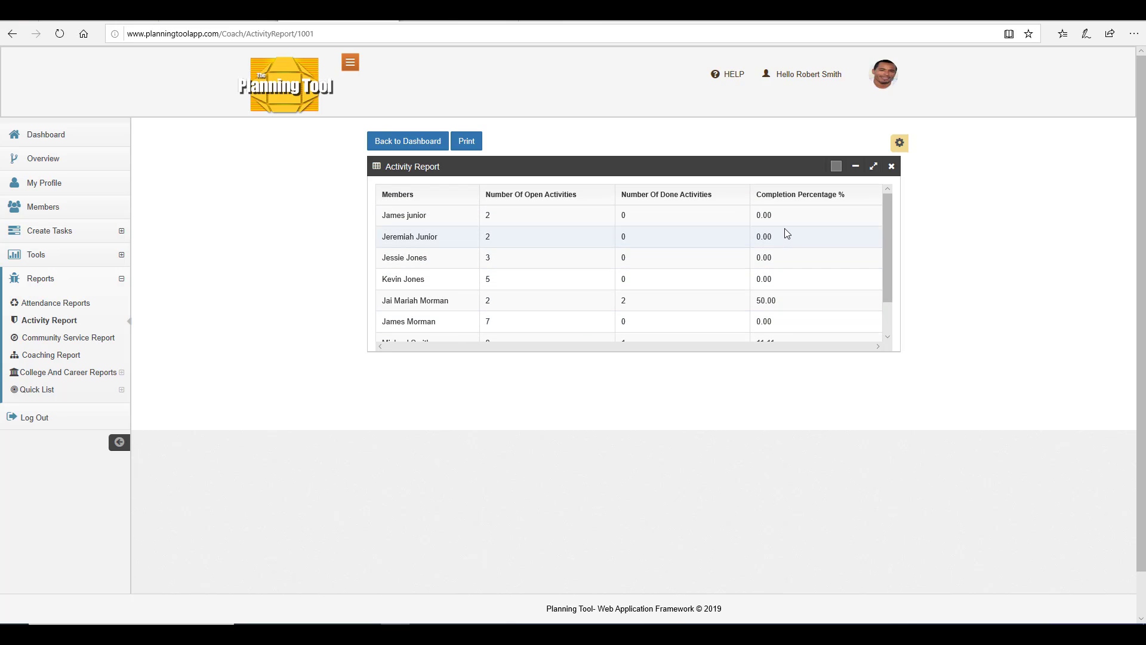
pyautogui.scroll(-2, 787, 233)
pyautogui.scroll(2, 819, 261)
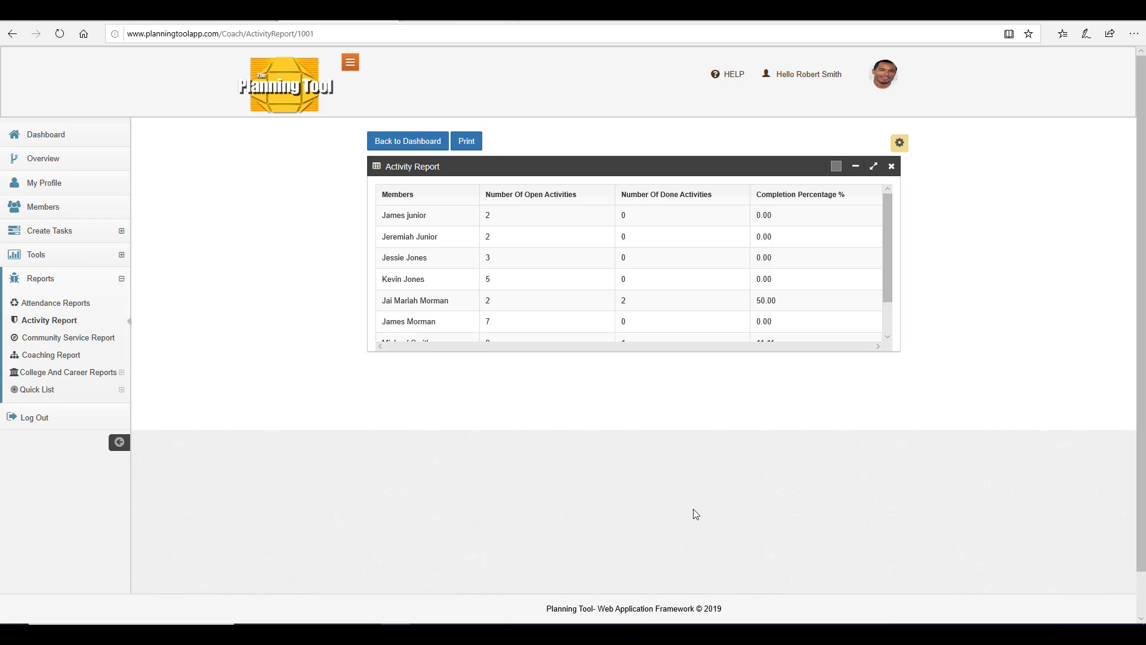
pyautogui.click(659, 632)
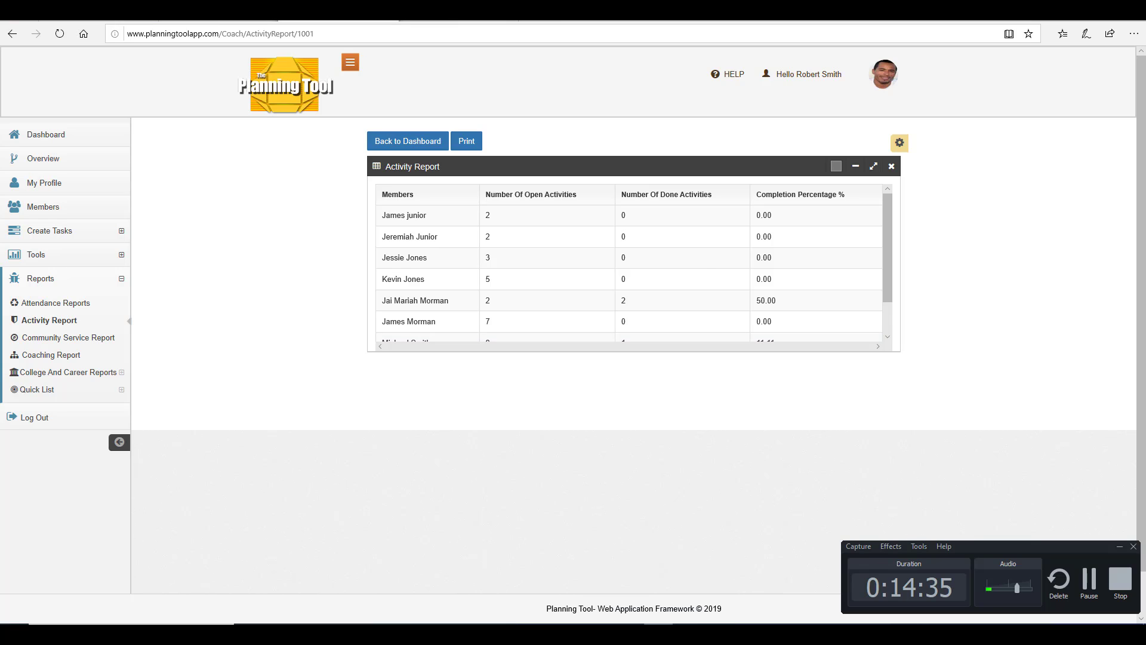